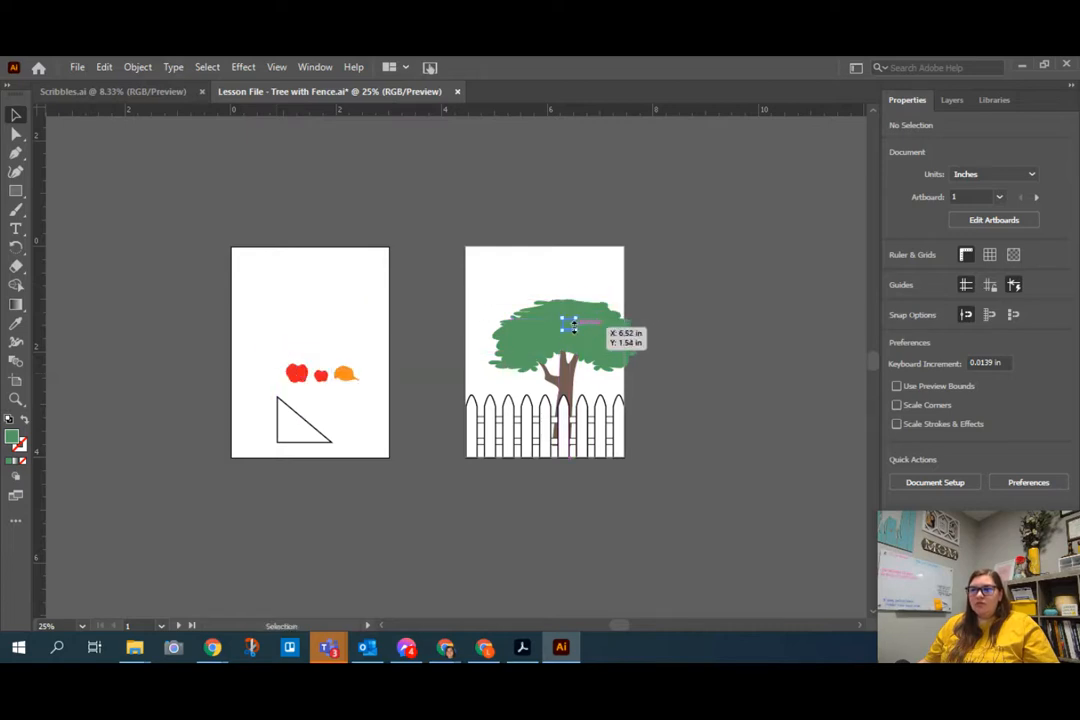
Step: Bring the orange apple to the front of the tree's foliage and move it slightly up and to the right
{"action": "scroll", "coordinate": [587, 323], "scroll_direction": "up", "scroll_amount": 3}
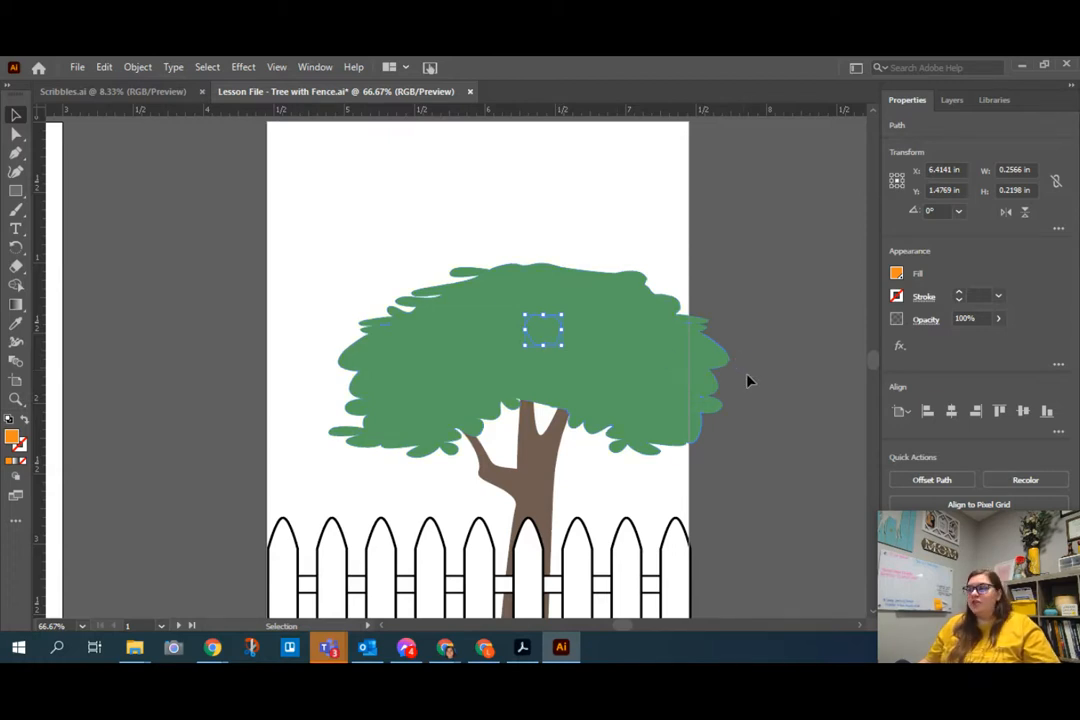
{"action": "right_click", "coordinate": [562, 352]}
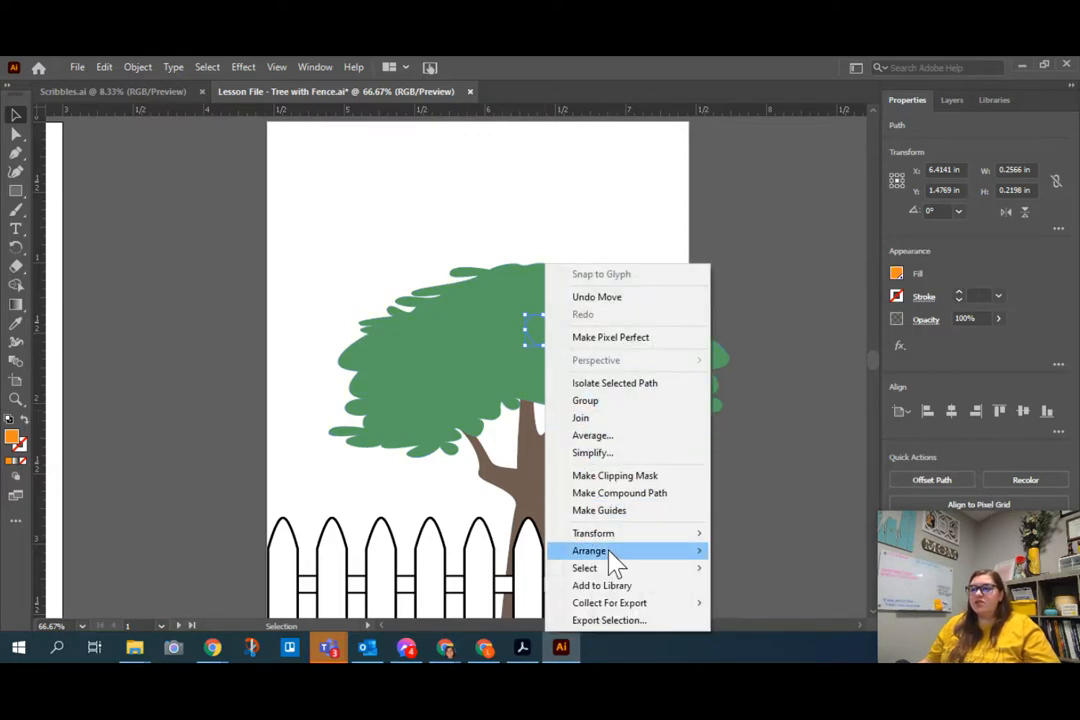
{"action": "left_click", "coordinate": [150, 68]}
{"action": "mouse_move", "coordinate": [260, 113]}
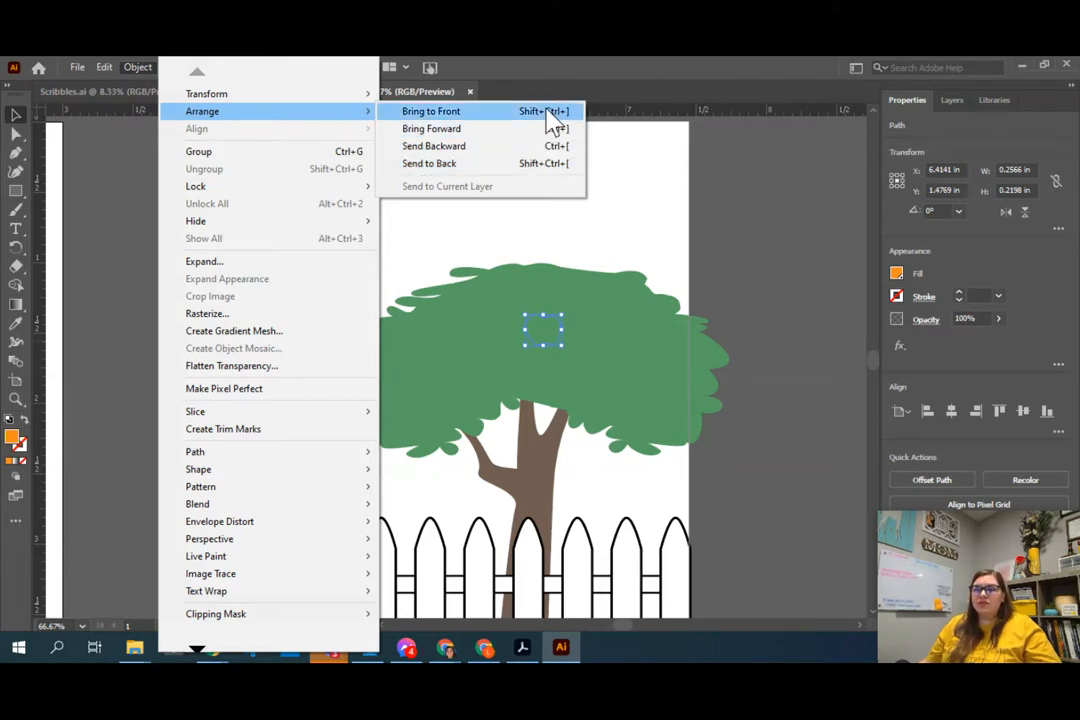
{"action": "left_click", "coordinate": [548, 113]}
{"action": "left_click_drag", "start_coordinate": [543, 330], "coordinate": [576, 317]}
Step: Move the large red apple from the first artboard onto the left part of the foliage and bring it to the front
{"action": "scroll", "coordinate": [378, 578], "scroll_direction": "down", "scroll_amount": 2}
{"action": "left_click_drag", "start_coordinate": [98, 520], "coordinate": [417, 465]}
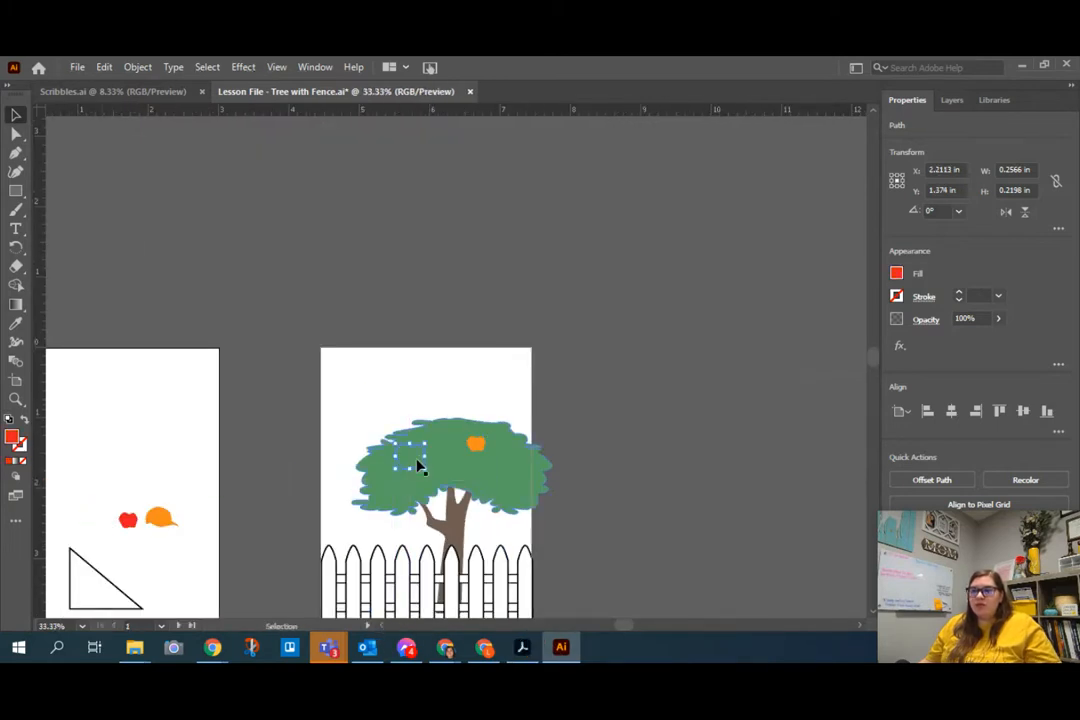
{"action": "right_click", "coordinate": [408, 462]}
{"action": "mouse_move", "coordinate": [558, 383]}
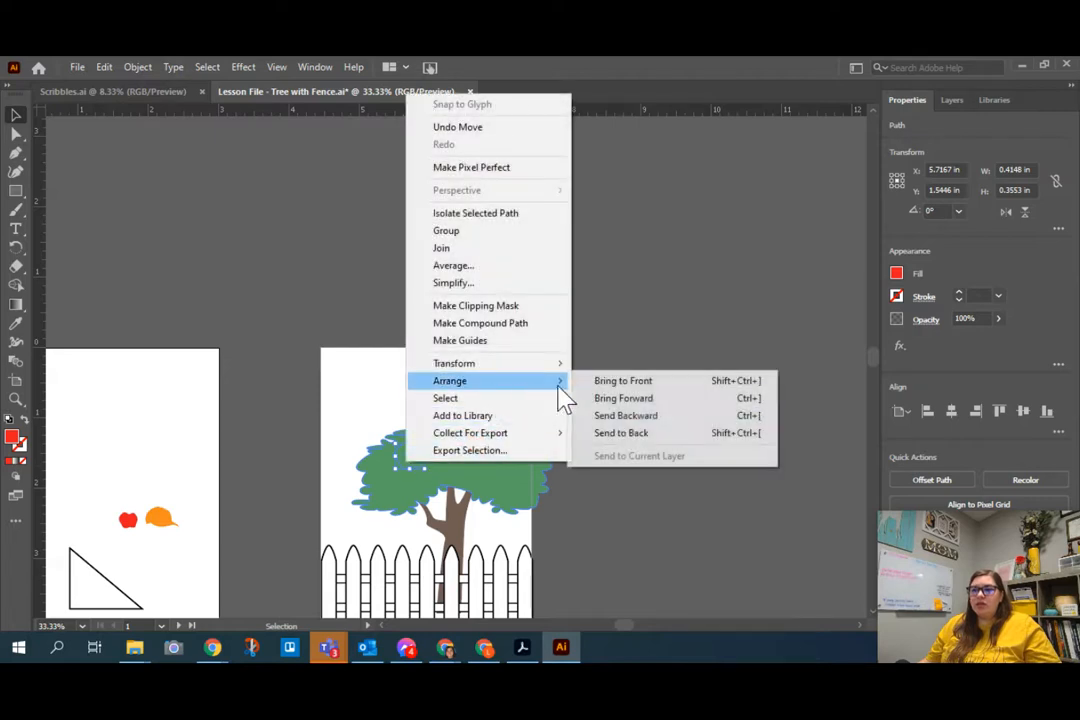
{"action": "left_click", "coordinate": [638, 400]}
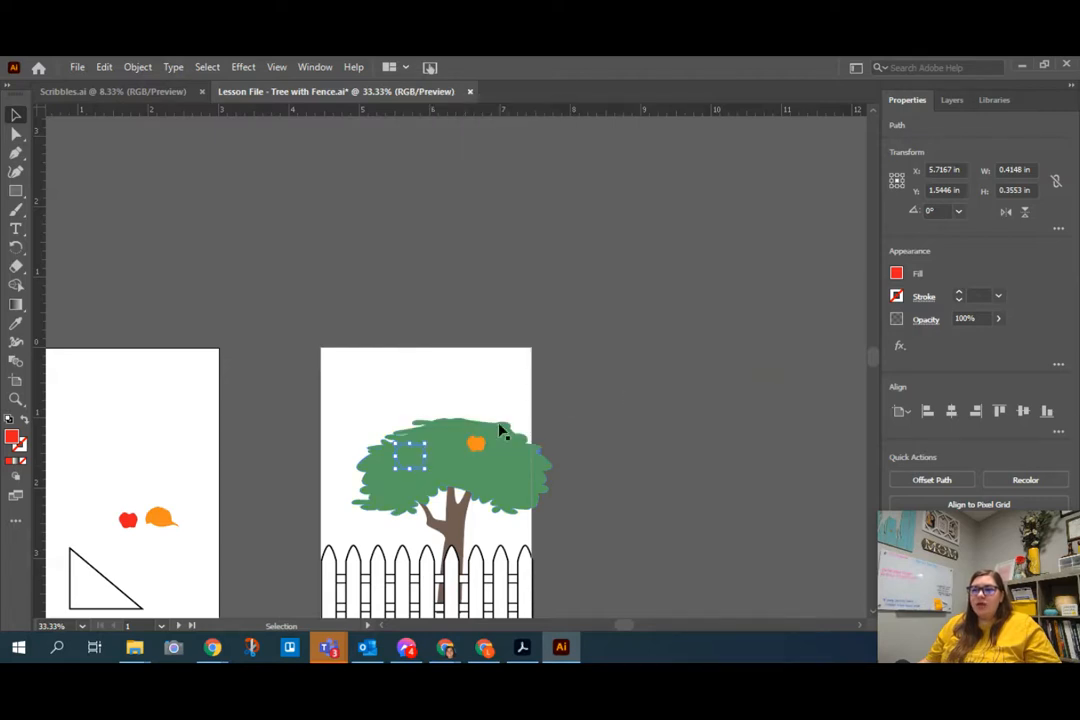
{"action": "right_click", "coordinate": [410, 457]}
{"action": "mouse_move", "coordinate": [566, 378]}
{"action": "left_click", "coordinate": [605, 376]}
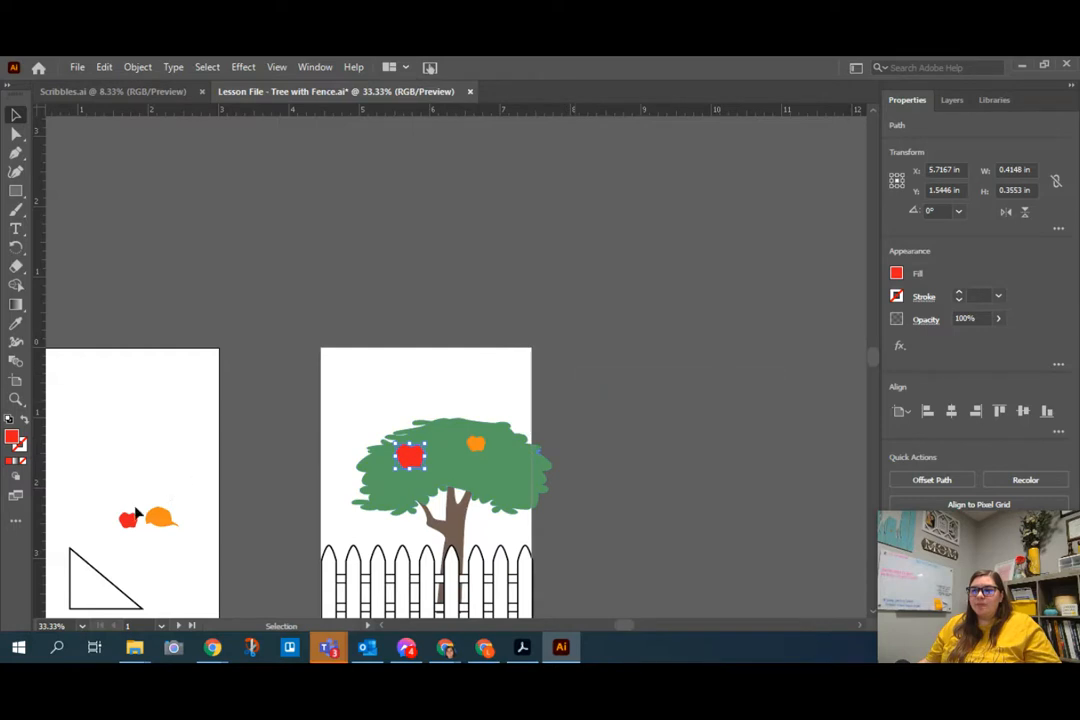
Step: Move the small red apple from the first artboard onto the foliage just above the trunk and bring it to the front
{"action": "left_click_drag", "start_coordinate": [128, 525], "coordinate": [458, 480]}
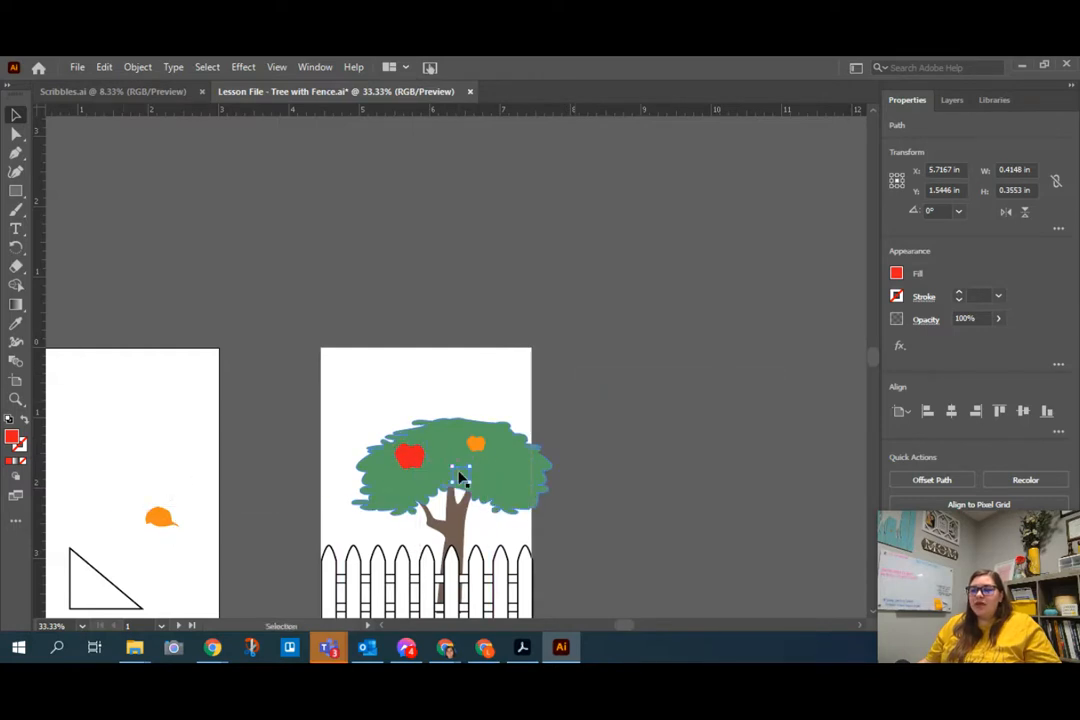
{"action": "right_click", "coordinate": [485, 488]}
{"action": "mouse_move", "coordinate": [550, 392]}
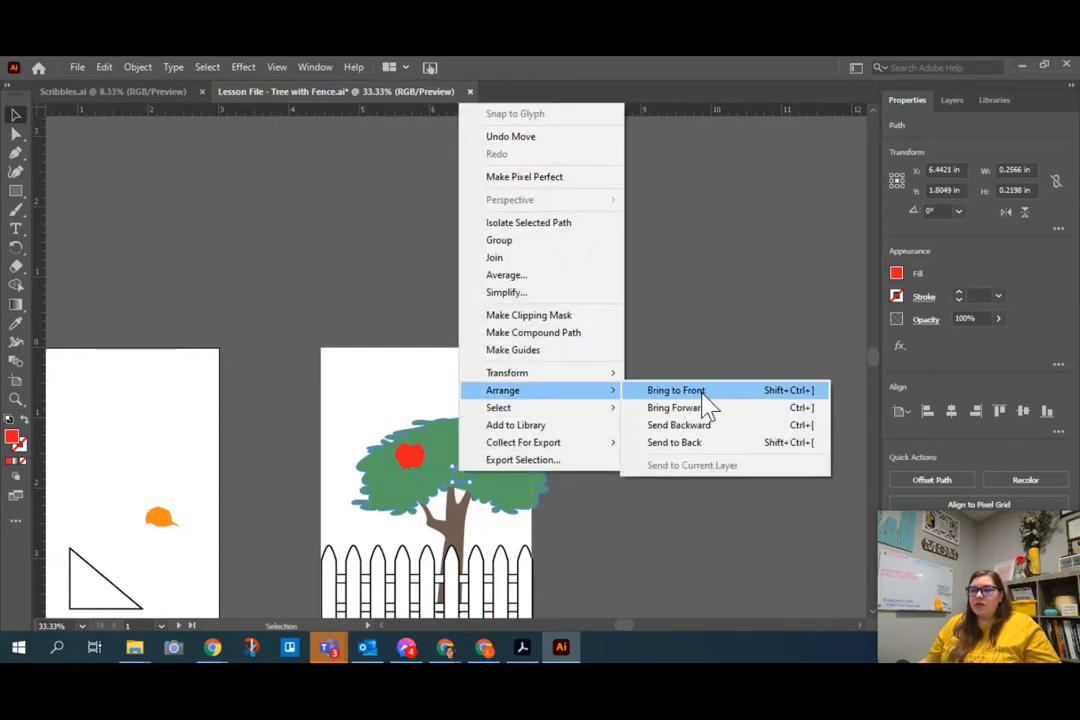
{"action": "left_click", "coordinate": [700, 392]}
Step: Copy the small red apple to the right side of the foliage and the orange apple to the lower-left foliage
{"action": "scroll", "coordinate": [384, 493], "scroll_direction": "up", "scroll_amount": 2}
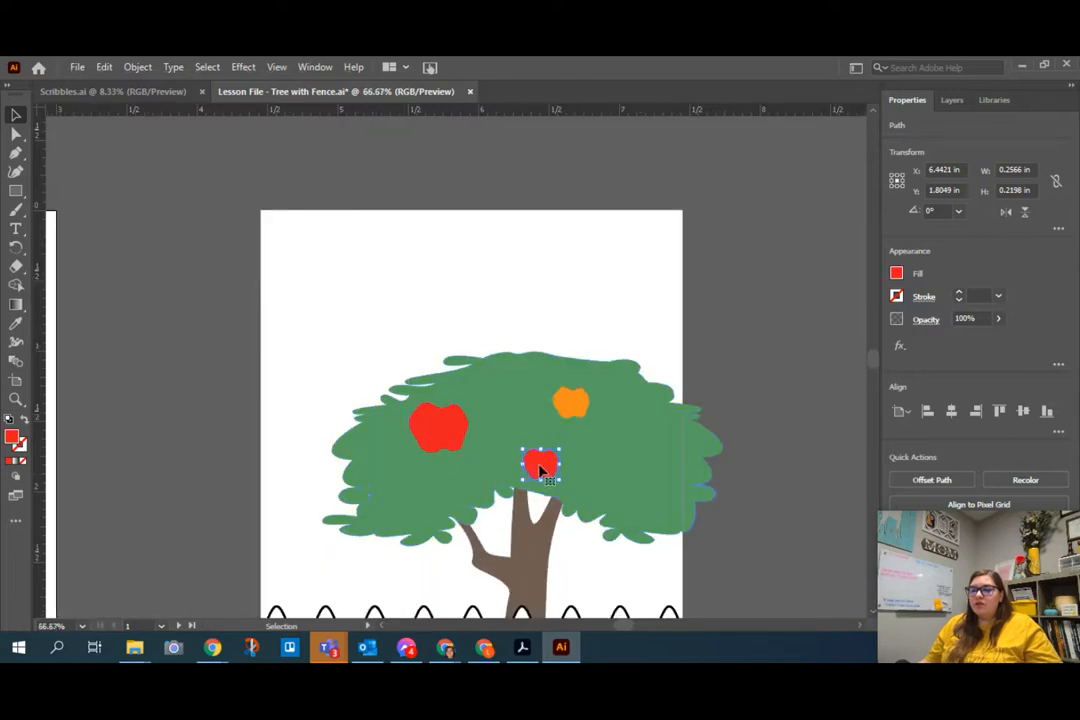
{"action": "left_click_drag", "start_coordinate": [545, 466], "coordinate": [643, 440]}
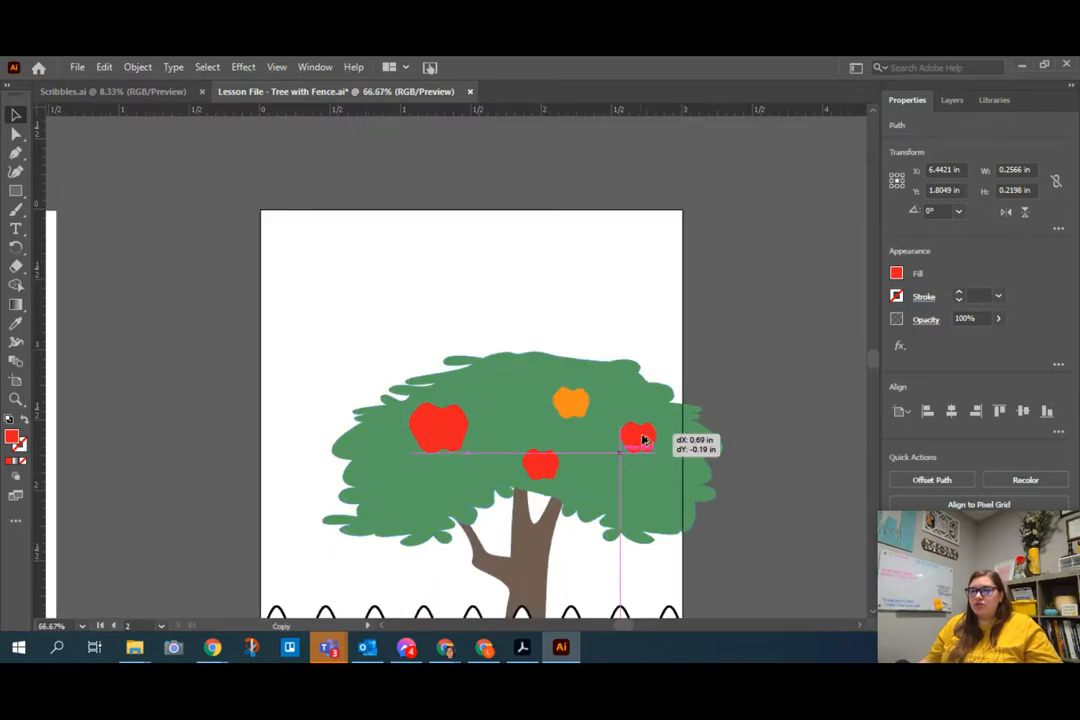
{"action": "left_click_drag", "start_coordinate": [643, 440], "coordinate": [643, 440]}
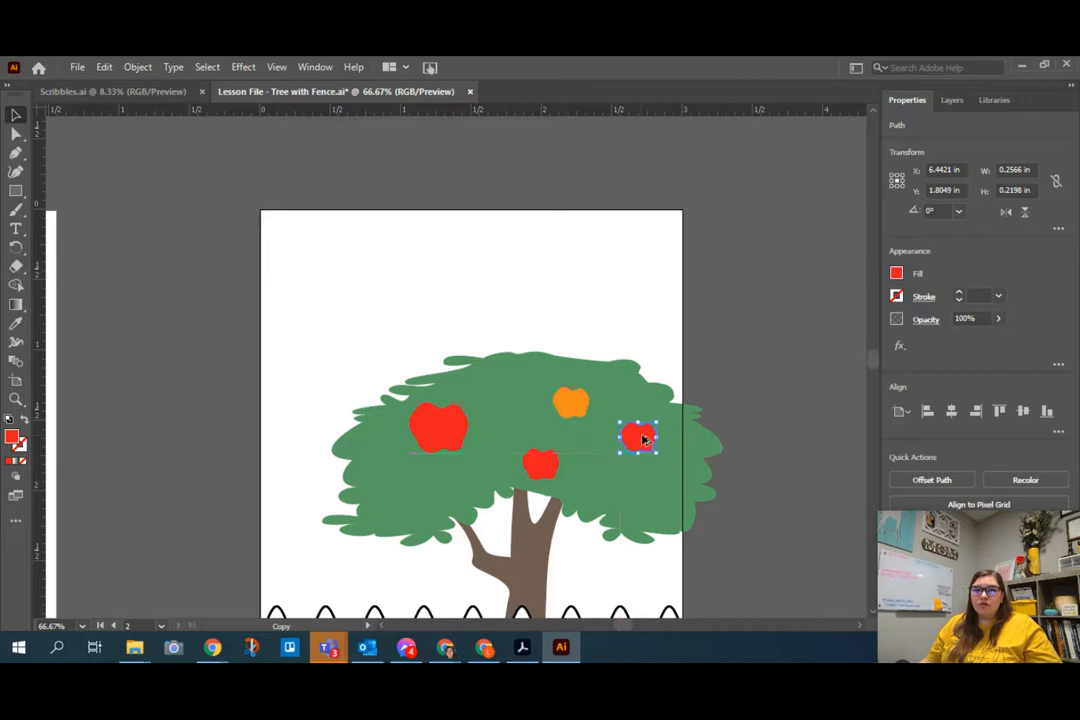
{"action": "left_click_drag", "start_coordinate": [574, 413], "coordinate": [410, 506]}
Step: Shrink the large red apple to about 0.20 in wide and place a smaller orange copy, about 0.16 in wide, near the treetop
{"action": "left_click", "coordinate": [448, 436]}
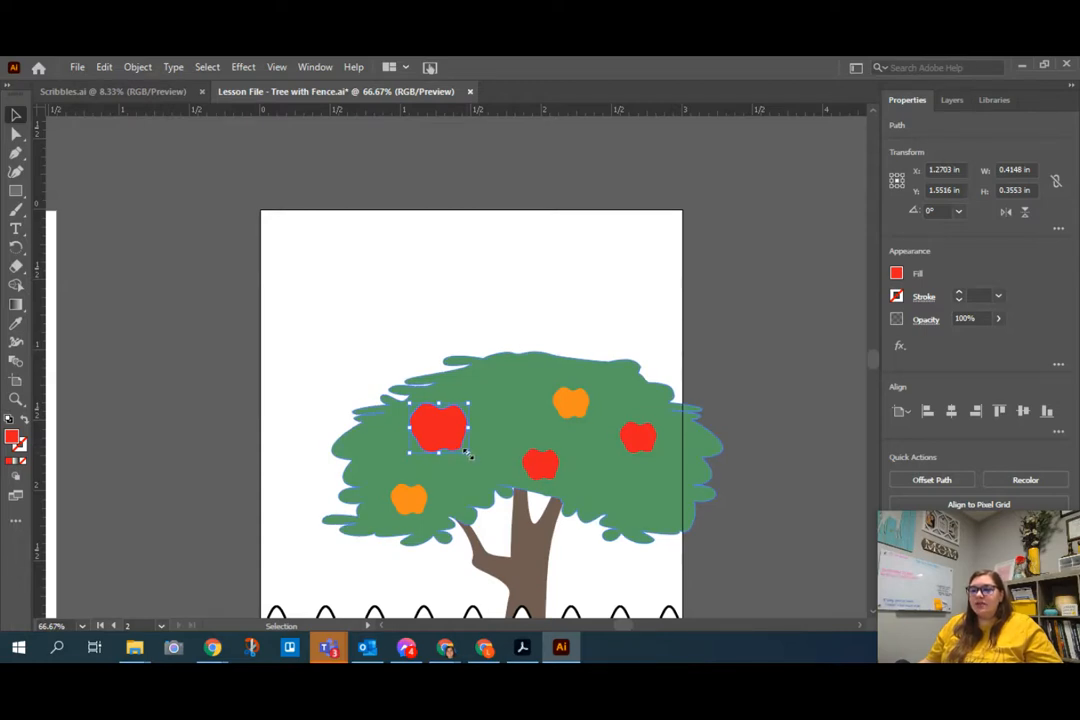
{"action": "left_click_drag", "start_coordinate": [468, 453], "coordinate": [438, 428]}
{"action": "left_click_drag", "start_coordinate": [415, 510], "coordinate": [492, 390]}
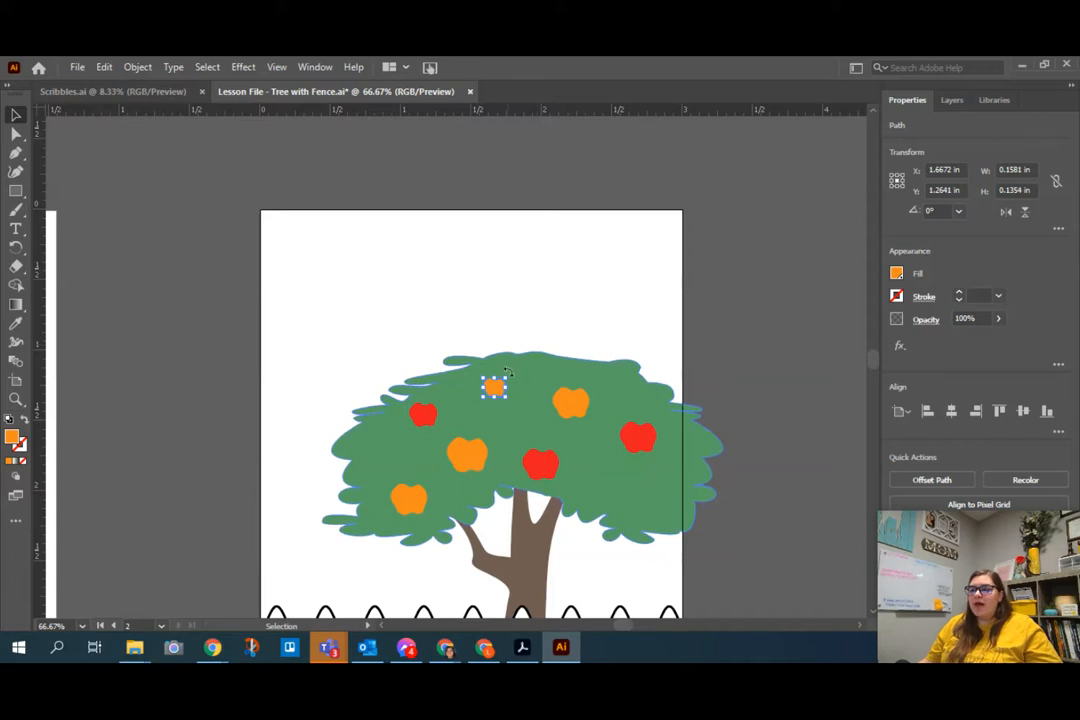
Step: Tilt the small top orange apple, the upper-right orange apple, and the central and right red apples to different angles
{"action": "key", "text": "ctrl"}
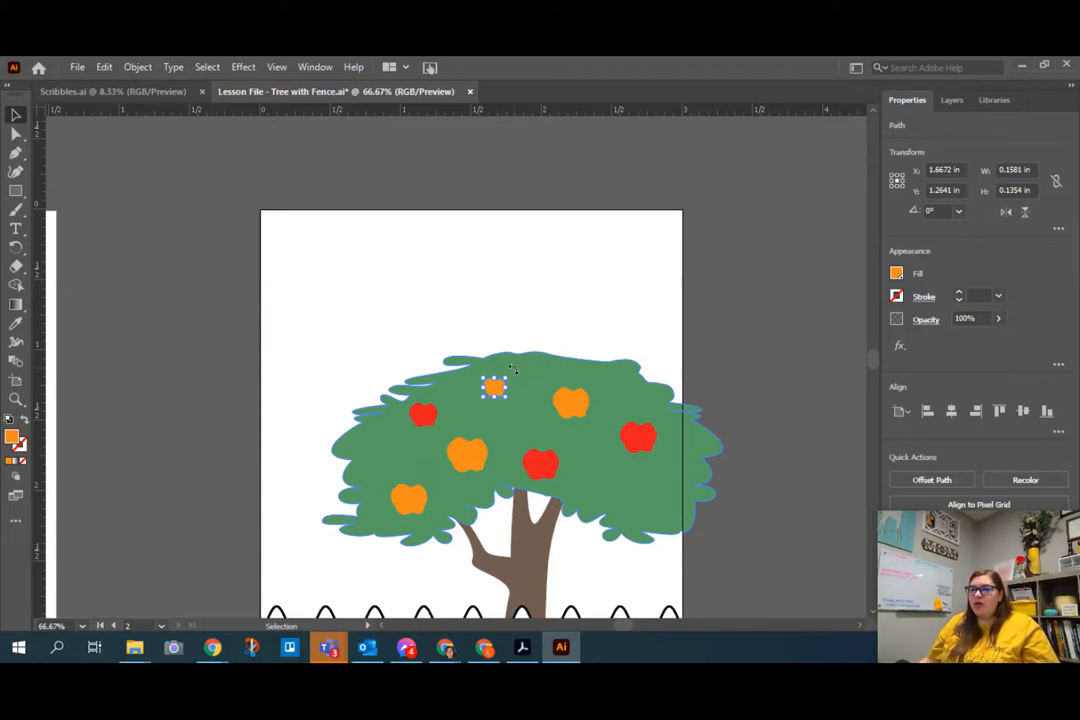
{"action": "left_click", "coordinate": [569, 404]}
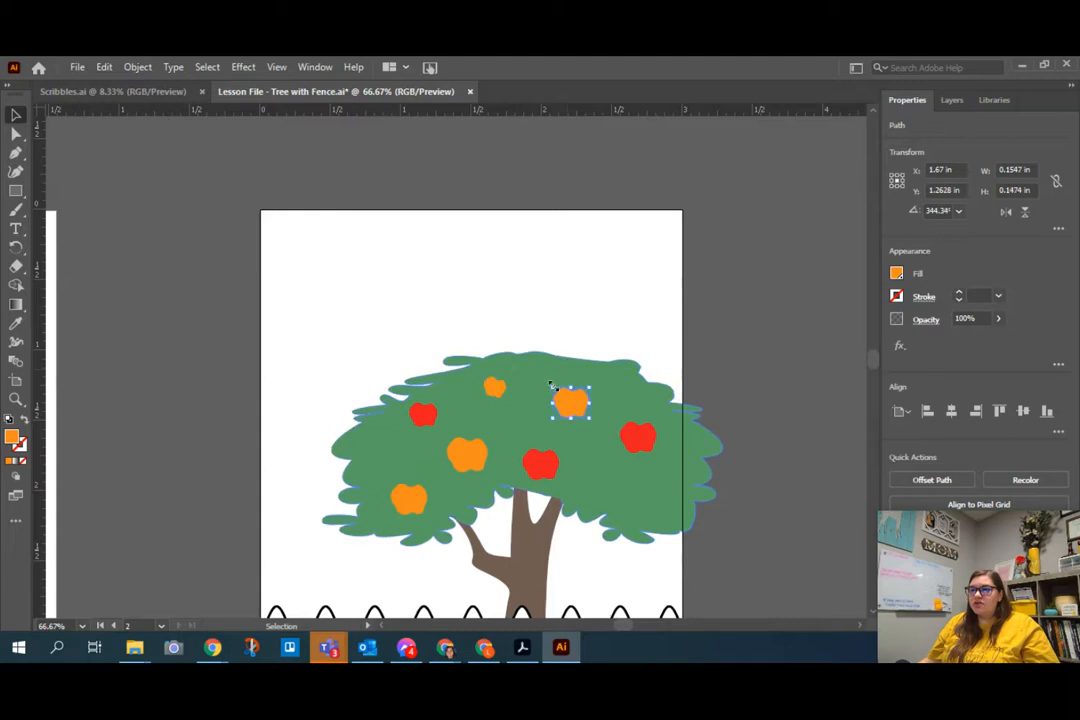
{"action": "left_click", "coordinate": [550, 463]}
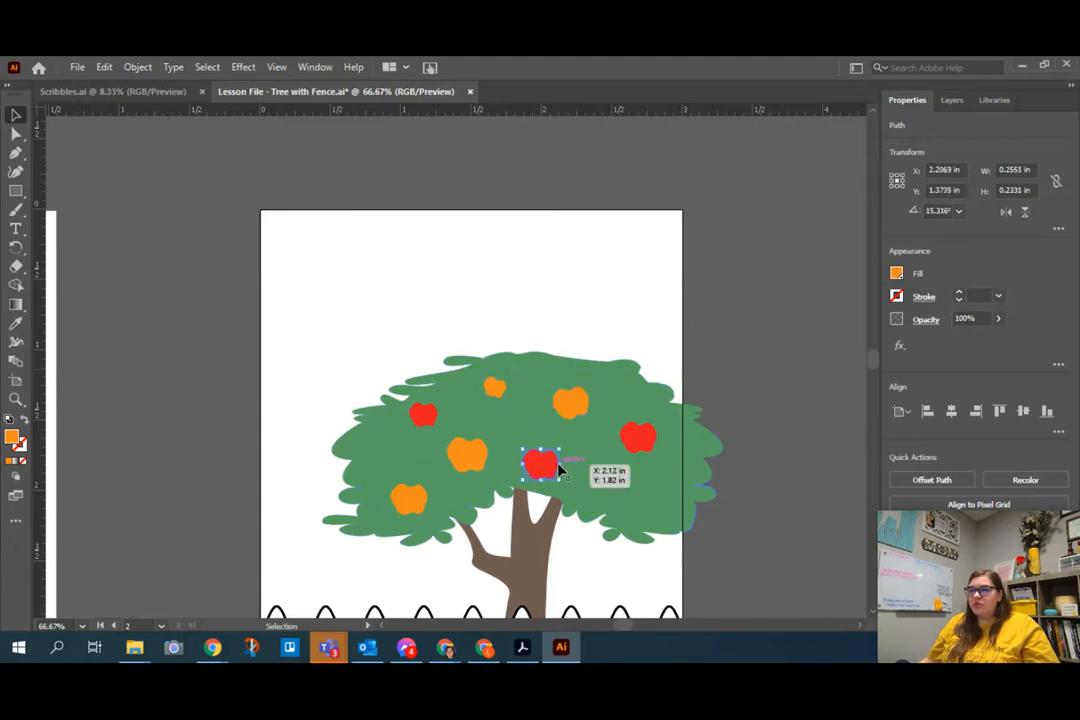
{"action": "left_click", "coordinate": [652, 425]}
{"action": "left_click", "coordinate": [642, 435]}
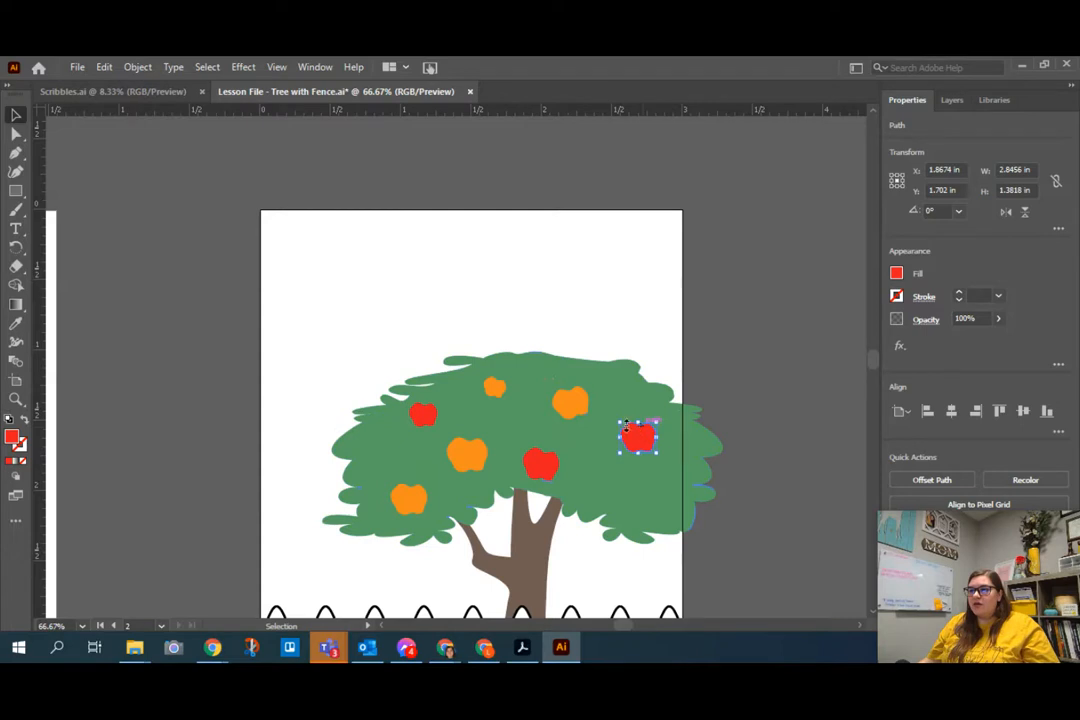
{"action": "left_click_drag", "start_coordinate": [617, 420], "coordinate": [601, 434]}
Step: Slightly tilt the two orange apples in the left half of the foliage
{"action": "left_click", "coordinate": [471, 457]}
{"action": "left_click_drag", "start_coordinate": [488, 437], "coordinate": [495, 440]}
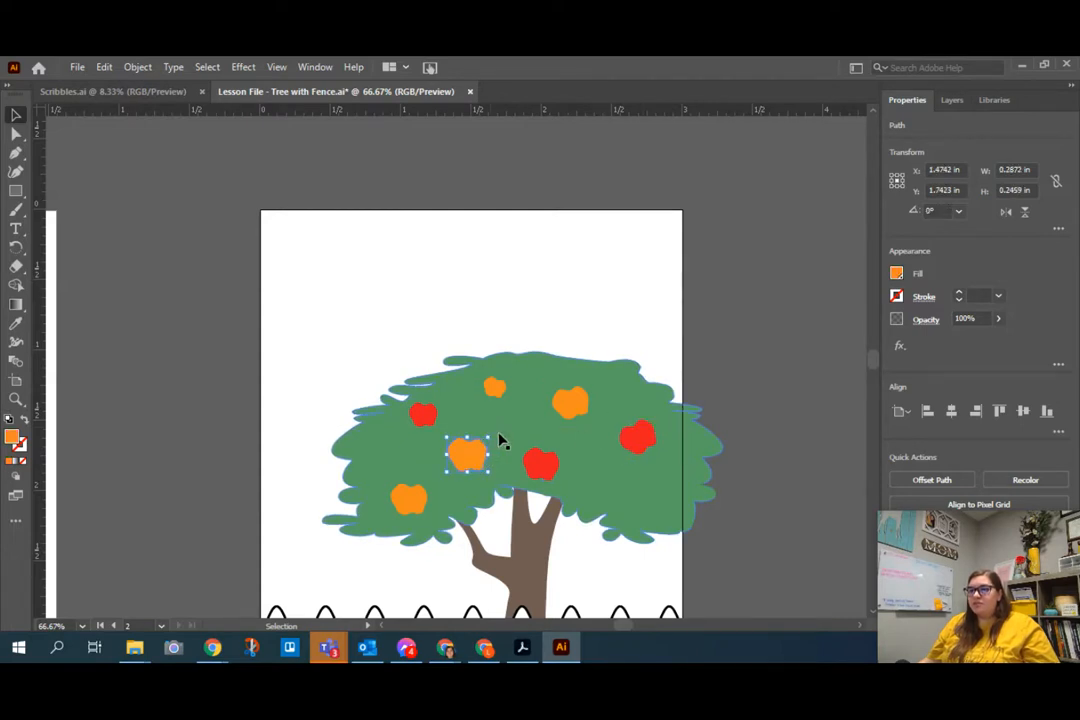
{"action": "left_click", "coordinate": [398, 500]}
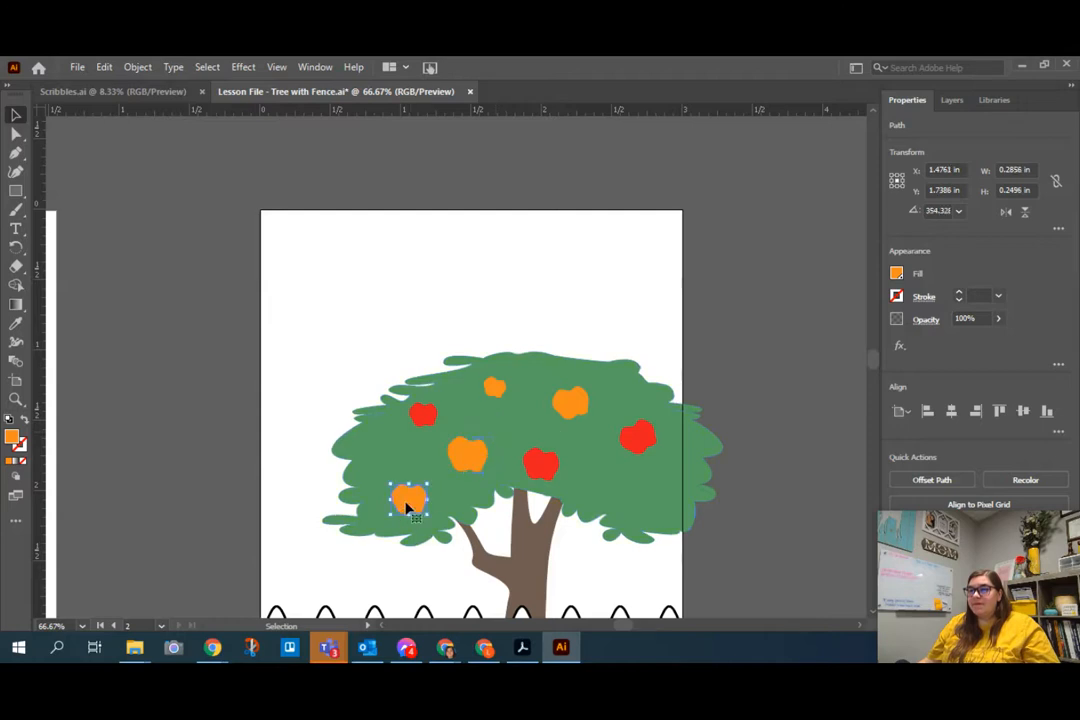
Step: Rotate the small red apple in the upper-left foliage and place a copy of it in the lower-right foliage
{"action": "left_click", "coordinate": [425, 413]}
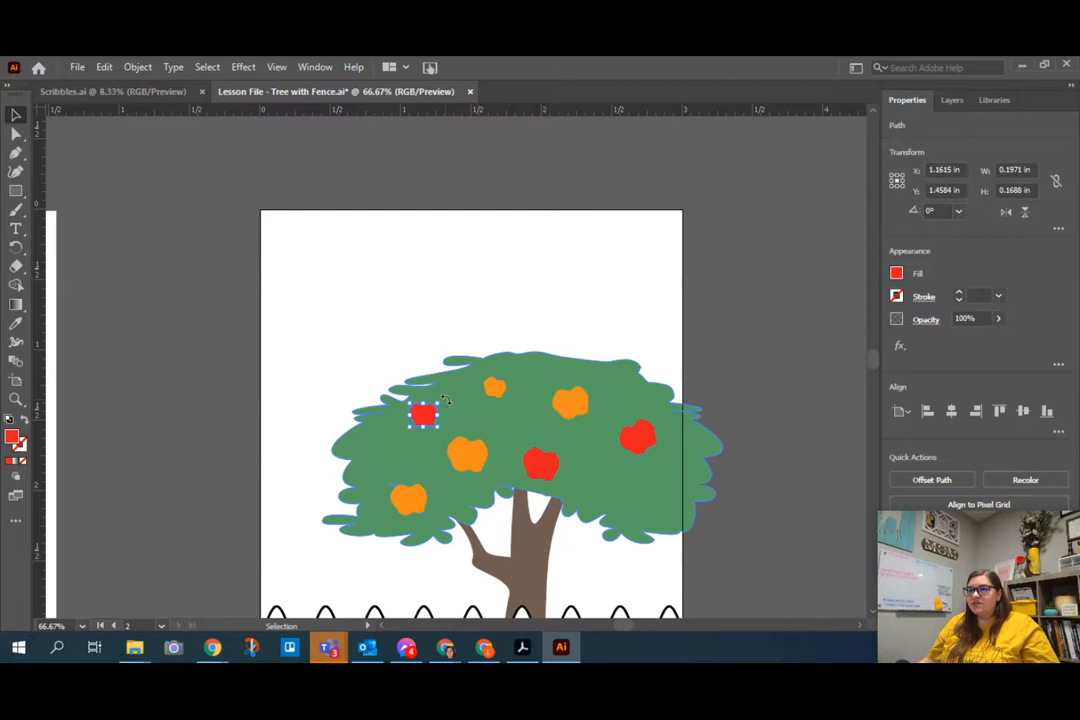
{"action": "left_click_drag", "start_coordinate": [446, 402], "coordinate": [616, 503]}
{"action": "left_click", "coordinate": [755, 525]}
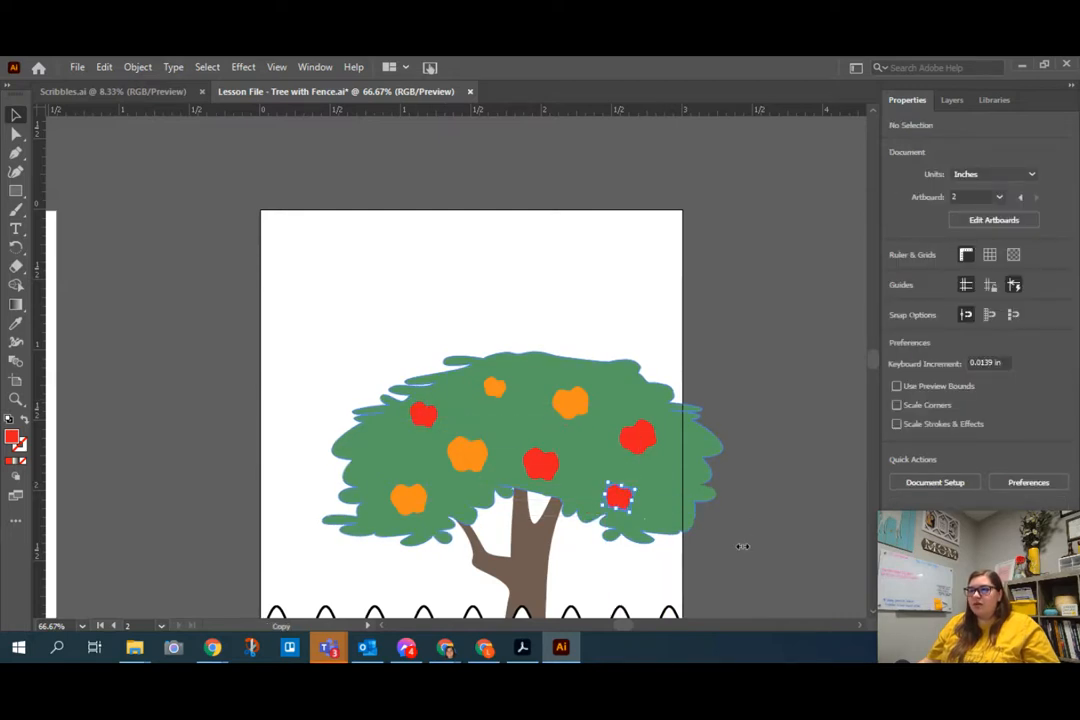
Step: Move the remaining orange shape from the first artboard onto the tip of the fourth fence picket
{"action": "scroll", "coordinate": [521, 570], "scroll_direction": "down", "scroll_amount": 3}
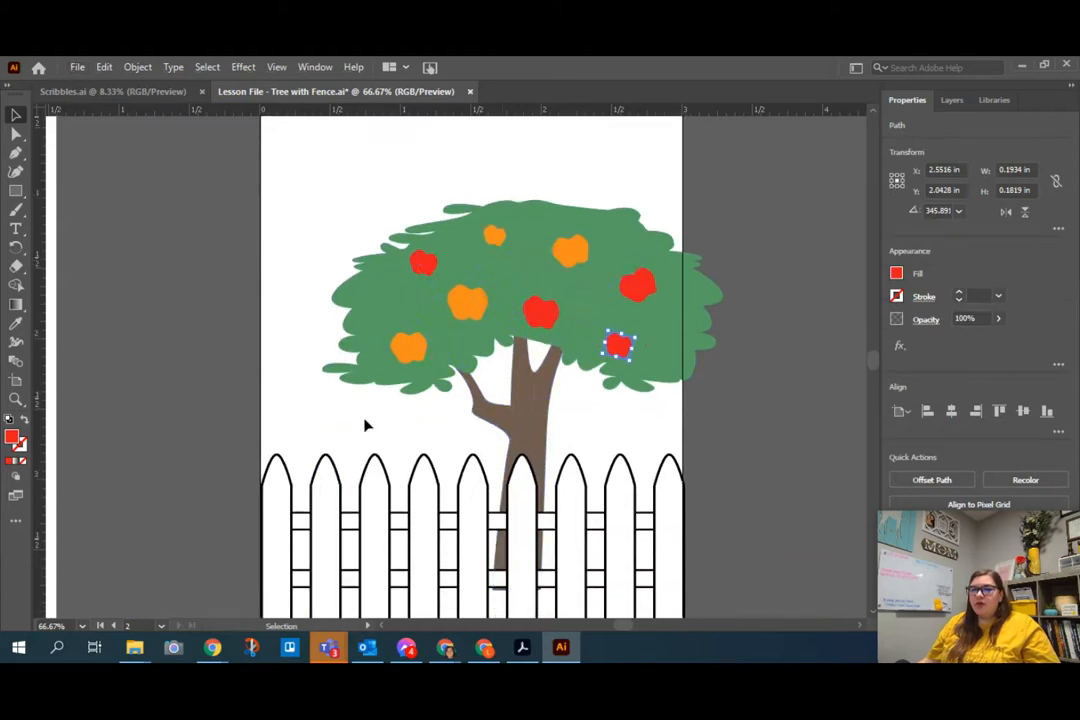
{"action": "scroll", "coordinate": [365, 425], "scroll_direction": "down", "scroll_amount": 2}
{"action": "left_click_drag", "start_coordinate": [152, 410], "coordinate": [395, 450]}
{"action": "scroll", "coordinate": [417, 480], "scroll_direction": "up", "scroll_amount": 4}
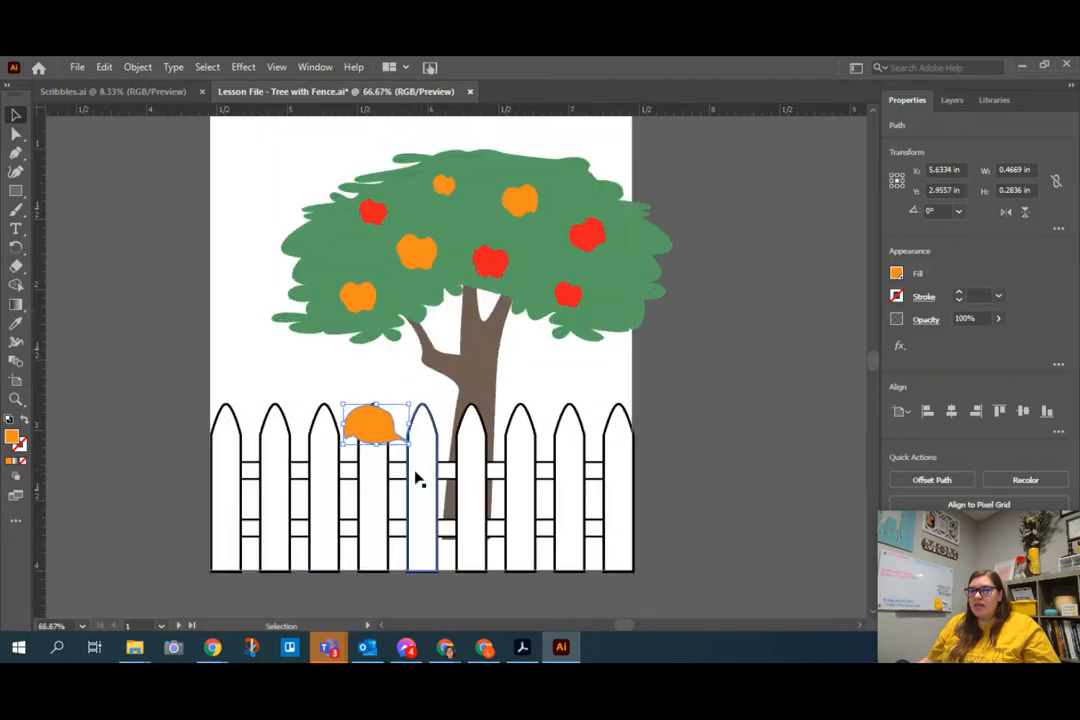
{"action": "left_click_drag", "start_coordinate": [290, 387], "coordinate": [326, 343]}
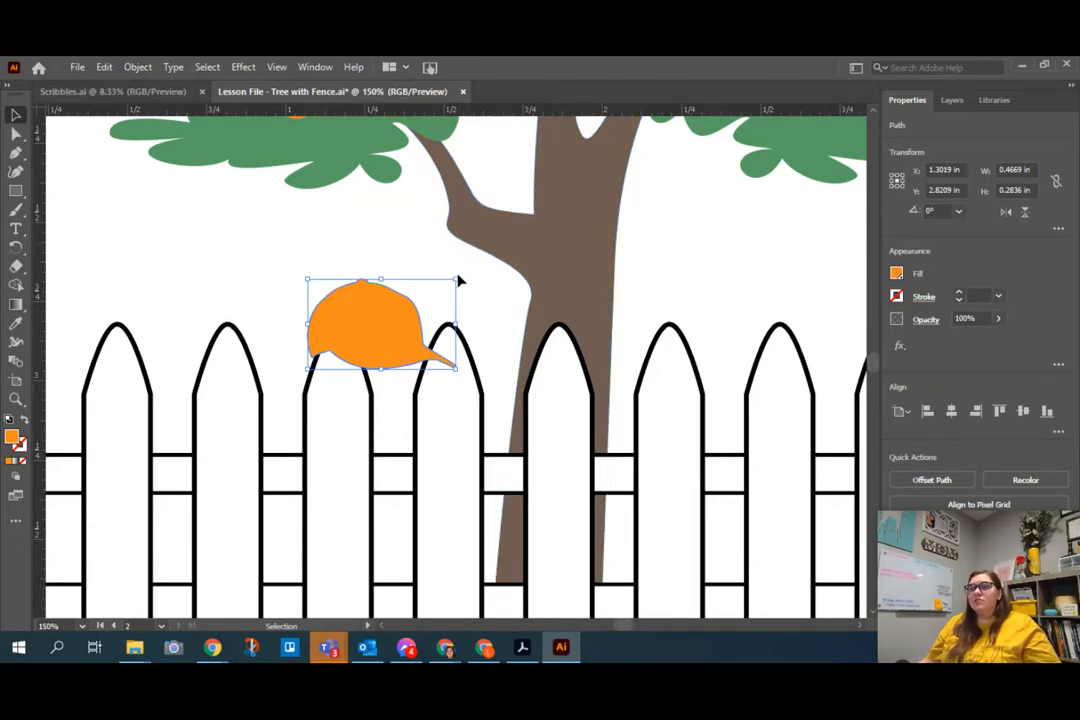
Step: Scale the orange shape down to about 0.31 in wide and rotate it to about 315° on the picket's tip
{"action": "left_click_drag", "start_coordinate": [453, 367], "coordinate": [377, 341]}
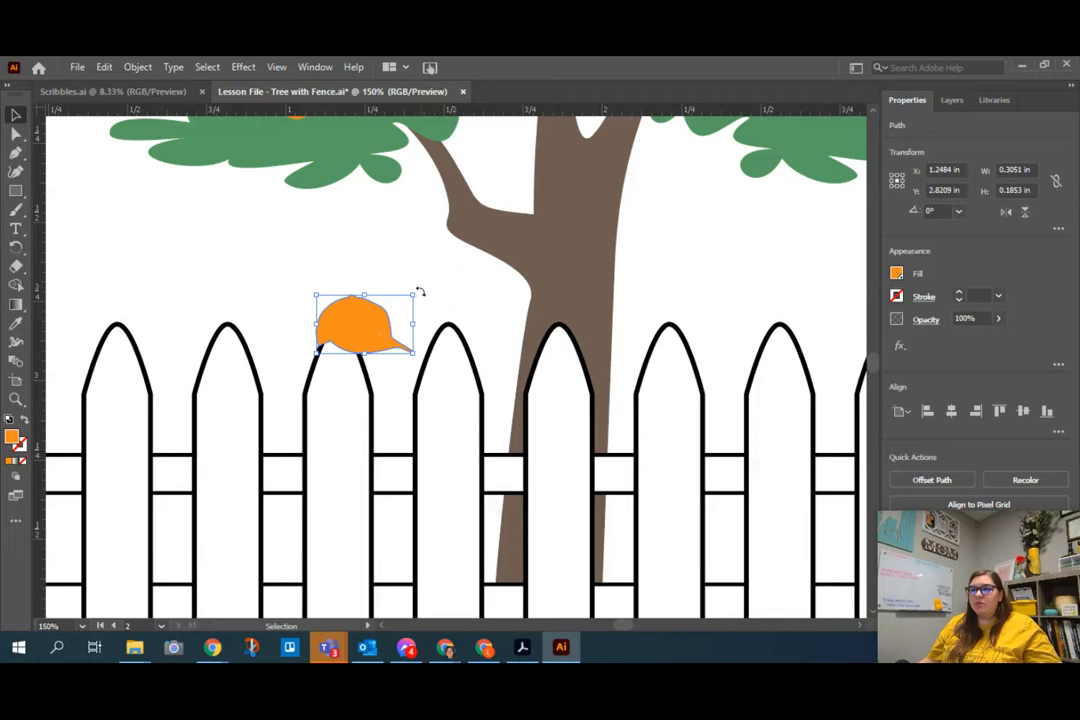
{"action": "left_click_drag", "start_coordinate": [420, 291], "coordinate": [378, 358]}
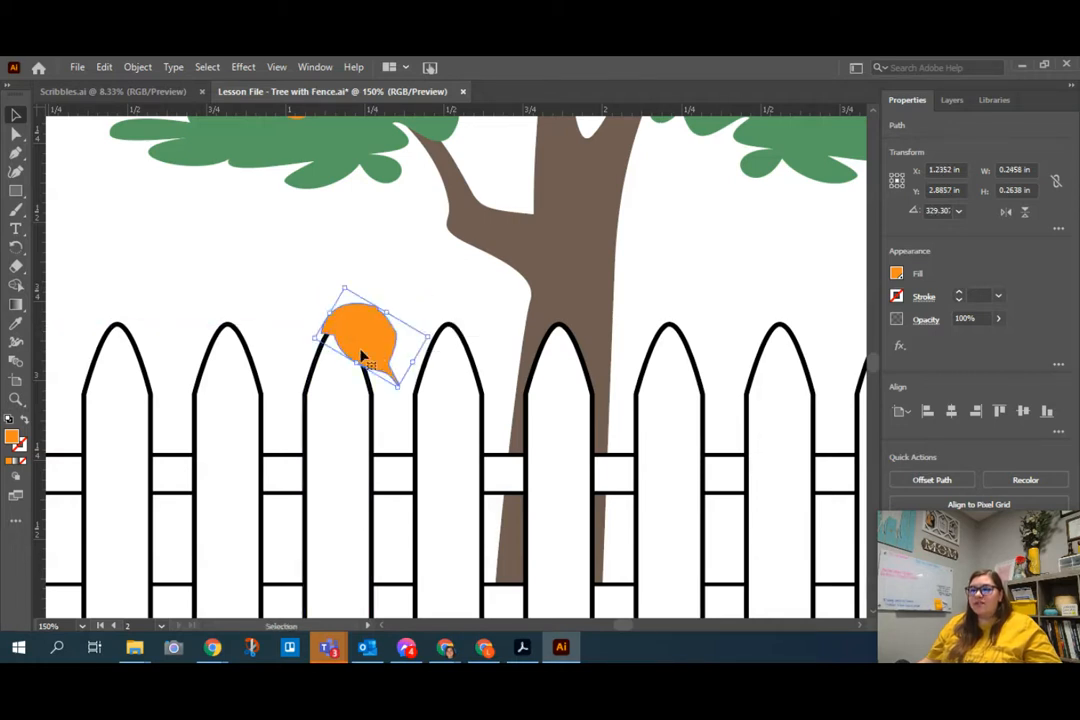
{"action": "left_click_drag", "start_coordinate": [433, 330], "coordinate": [438, 354]}
{"action": "left_click_drag", "start_coordinate": [374, 345], "coordinate": [379, 350]}
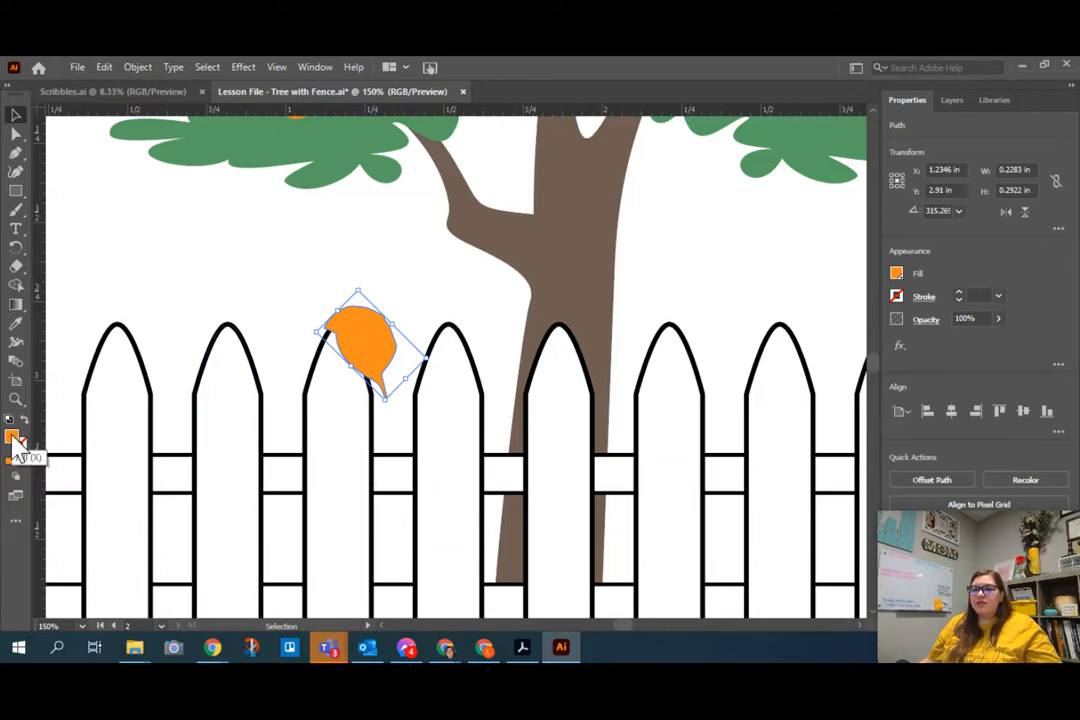
Step: Change the fill of the orange shape on the fence to a light blue swatch
{"action": "key", "text": "ctrl"}
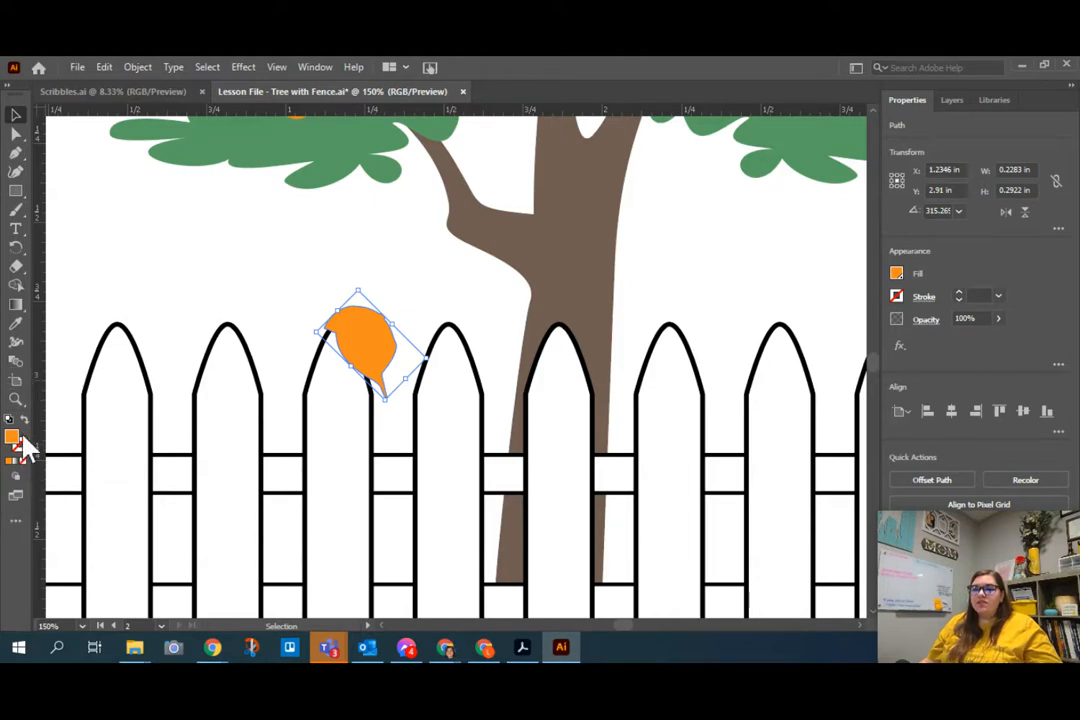
{"action": "key", "text": "ctrl"}
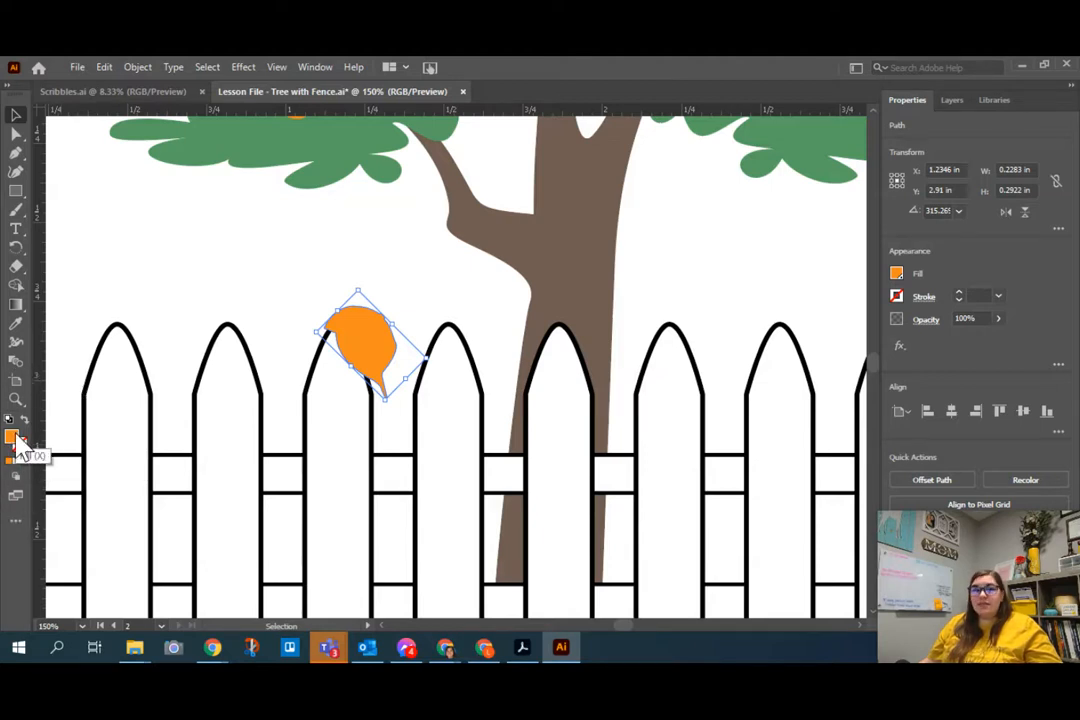
{"action": "left_click", "coordinate": [932, 250]}
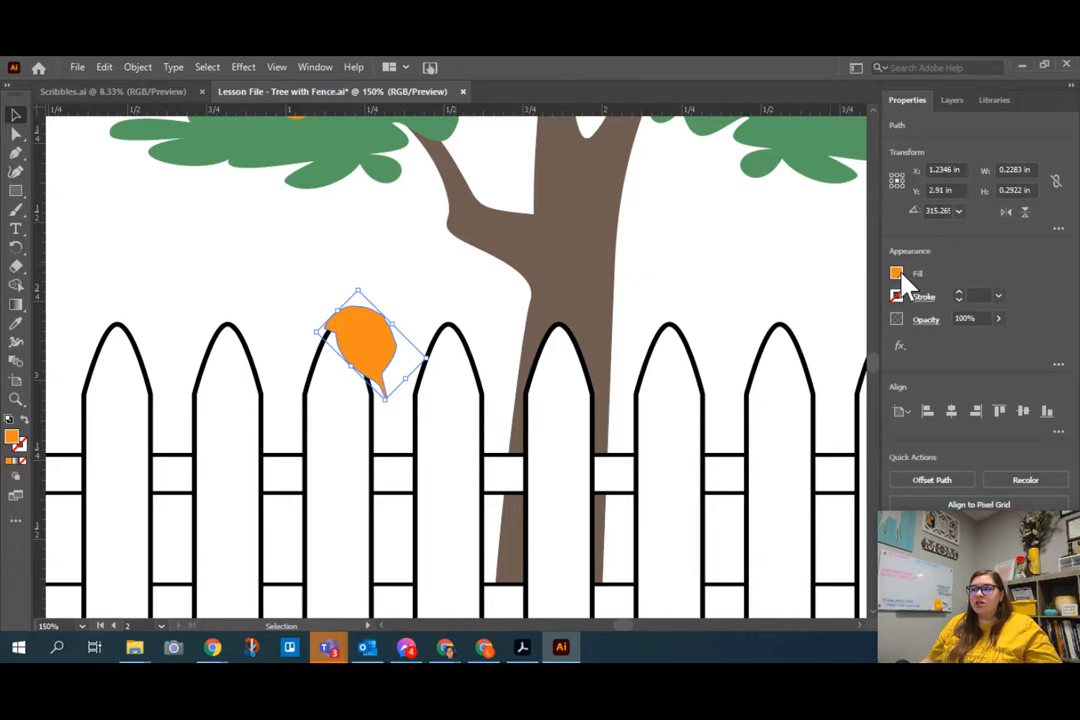
{"action": "left_click", "coordinate": [897, 274]}
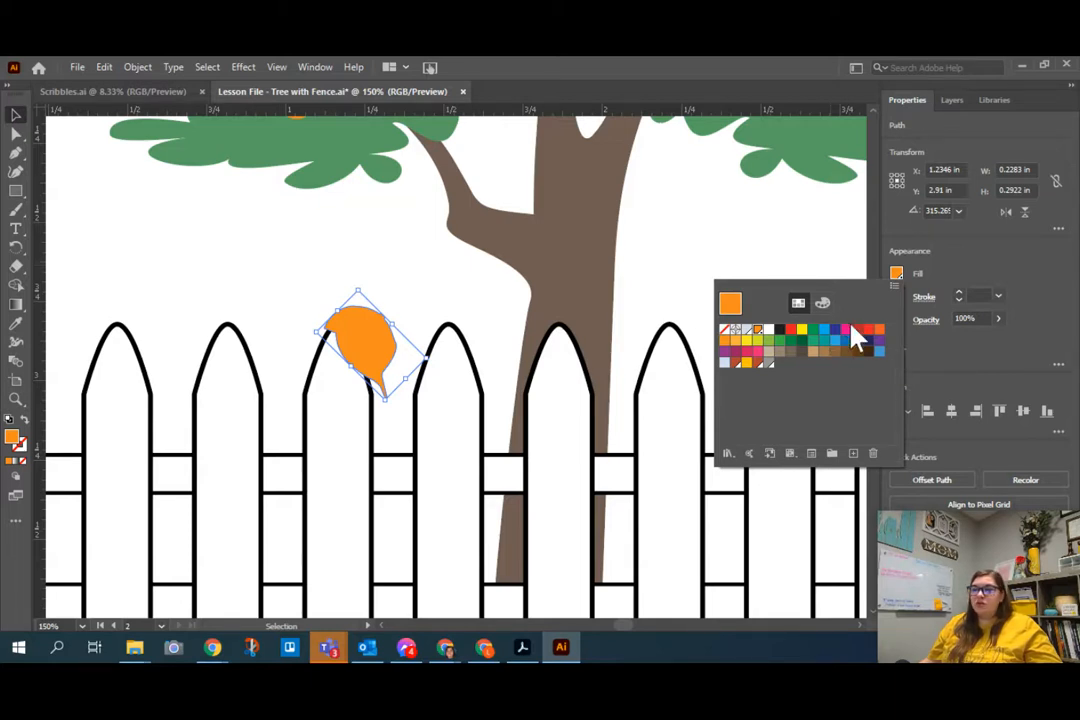
{"action": "left_click", "coordinate": [835, 342]}
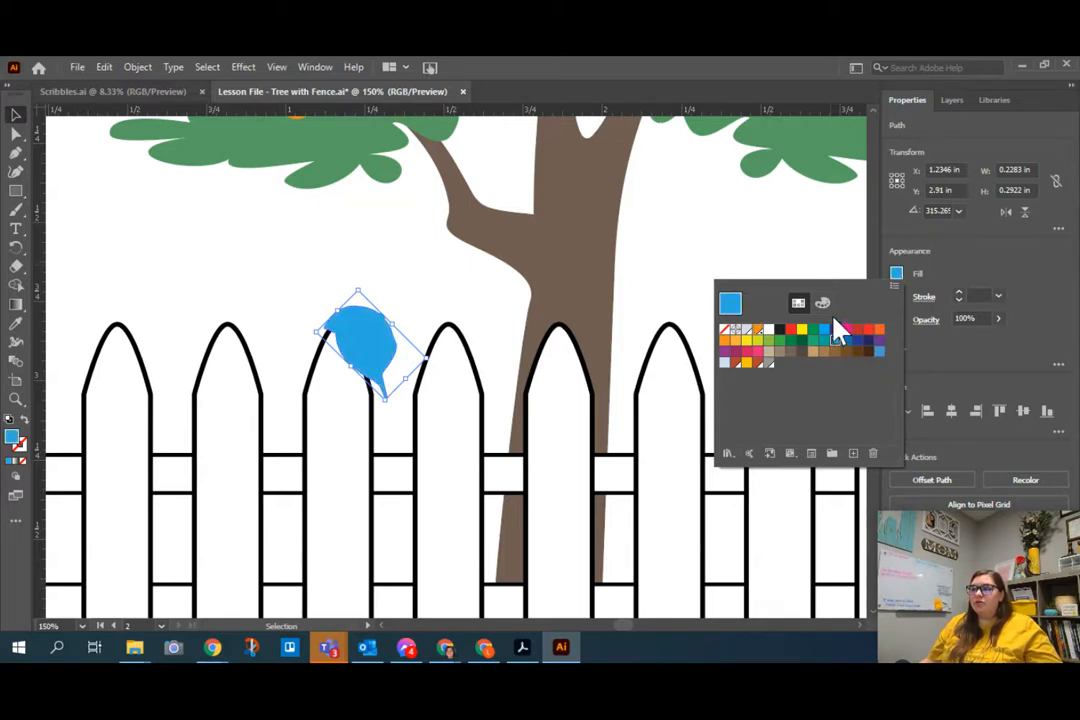
Step: Show the Color Mixer with its CMYK sliders for the blue shape's fill
{"action": "left_click", "coordinate": [821, 304]}
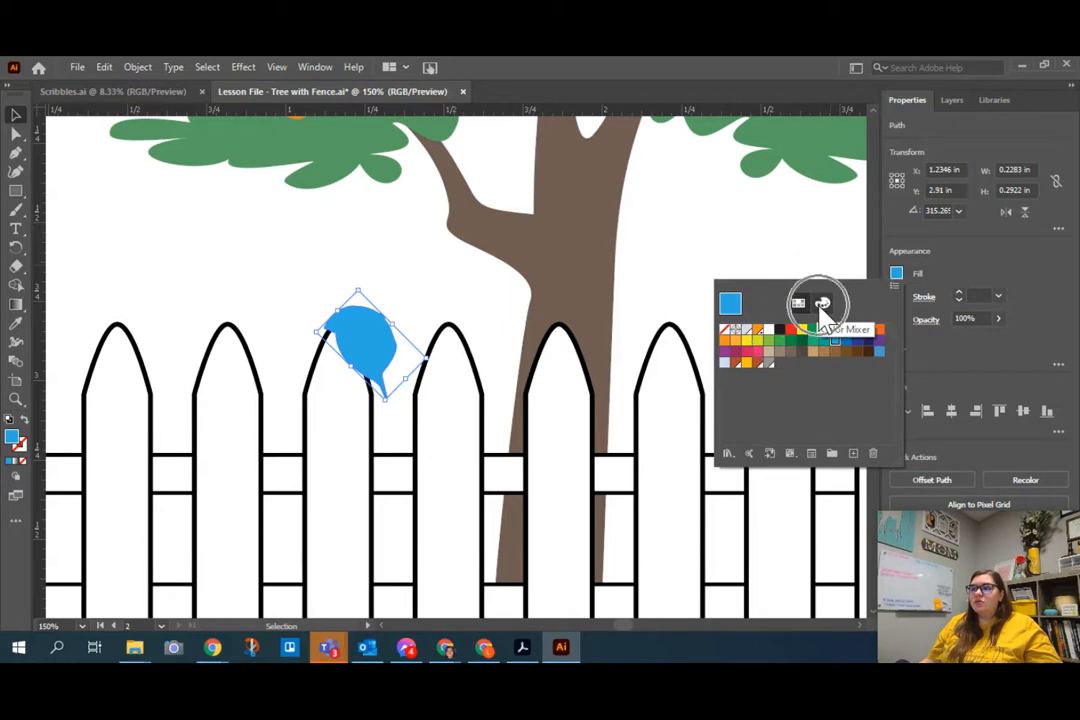
{"action": "left_click", "coordinate": [803, 300]}
{"action": "left_click", "coordinate": [823, 304]}
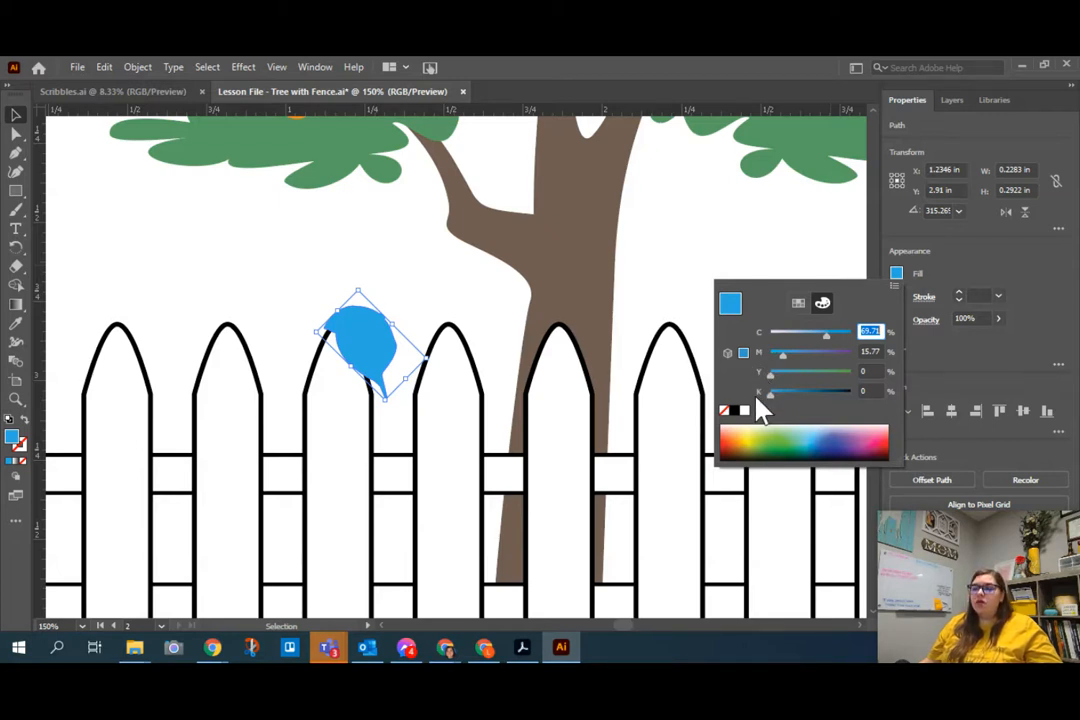
Step: Change the fence shape's fill to an olive green of about C 49, M 11, Y 100, K 0 from the colour spectrum
{"action": "left_click", "coordinate": [781, 443]}
{"action": "left_click_drag", "start_coordinate": [781, 443], "coordinate": [788, 437]}
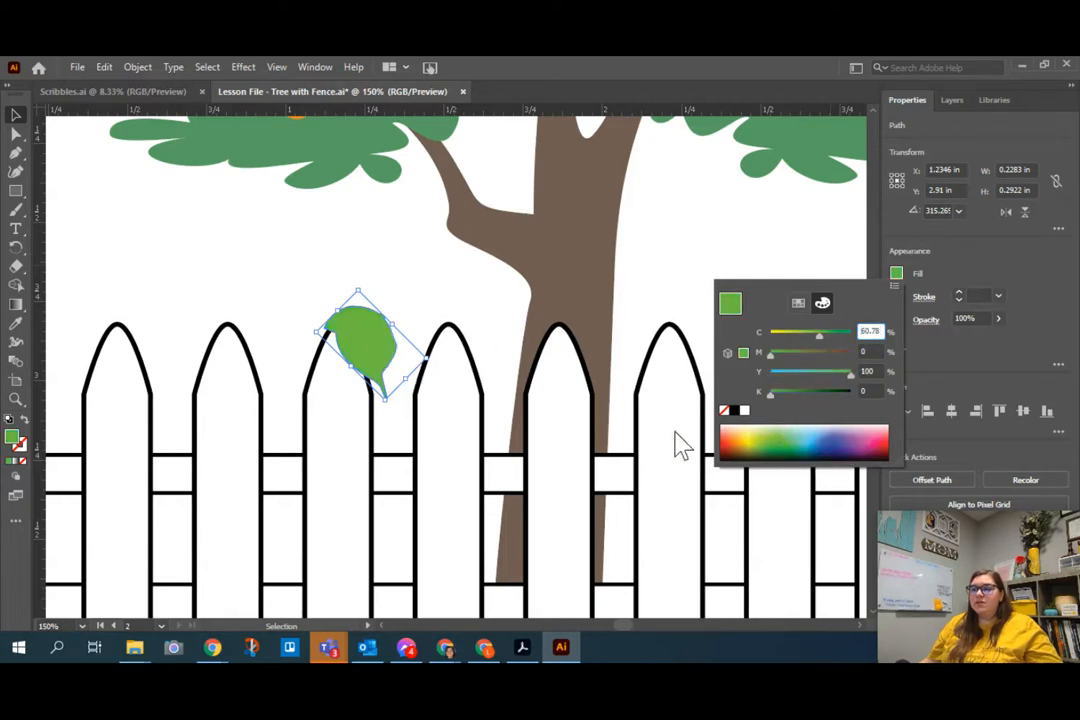
{"action": "left_click", "coordinate": [755, 439]}
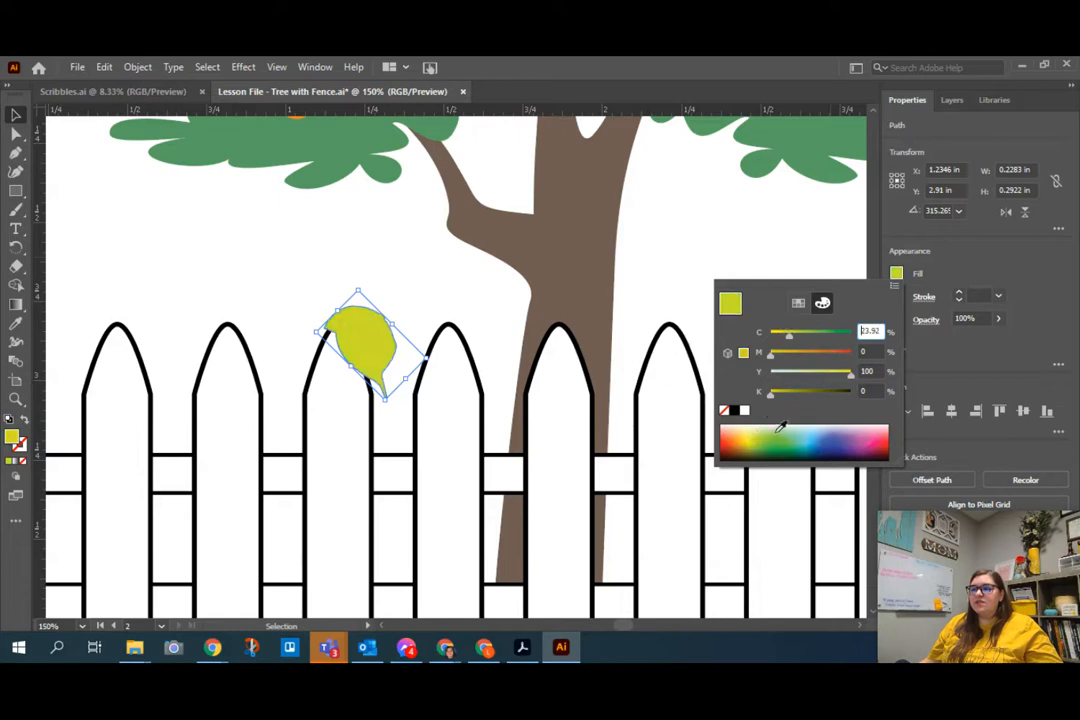
{"action": "left_click_drag", "start_coordinate": [761, 437], "coordinate": [764, 443]}
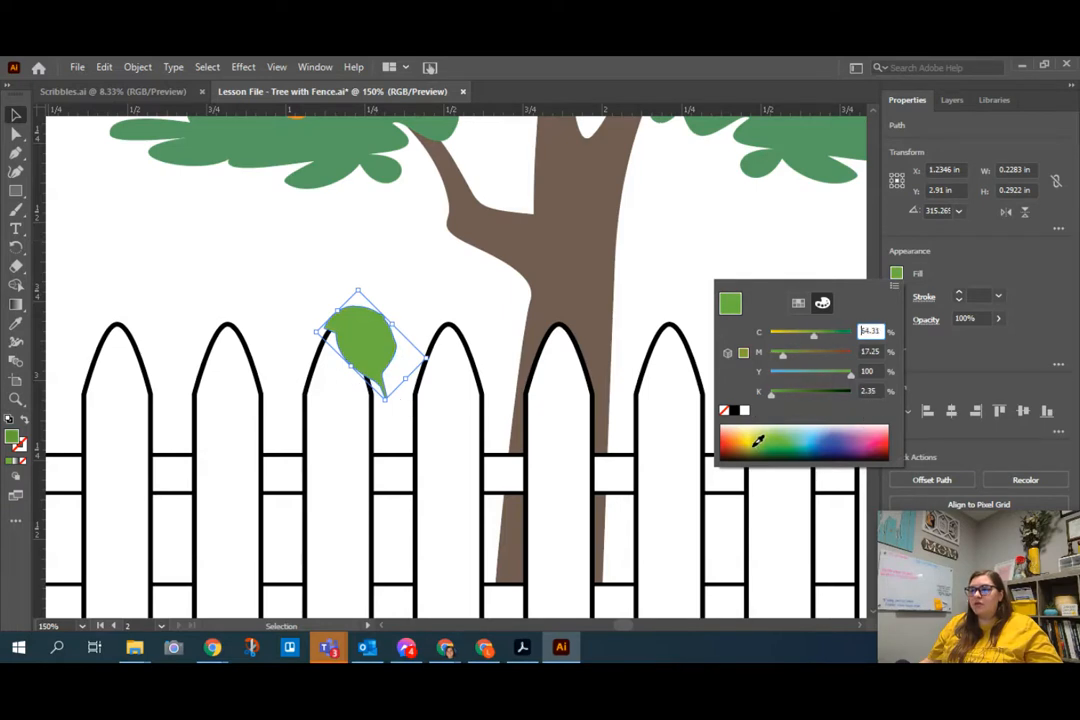
{"action": "left_click", "coordinate": [755, 441]}
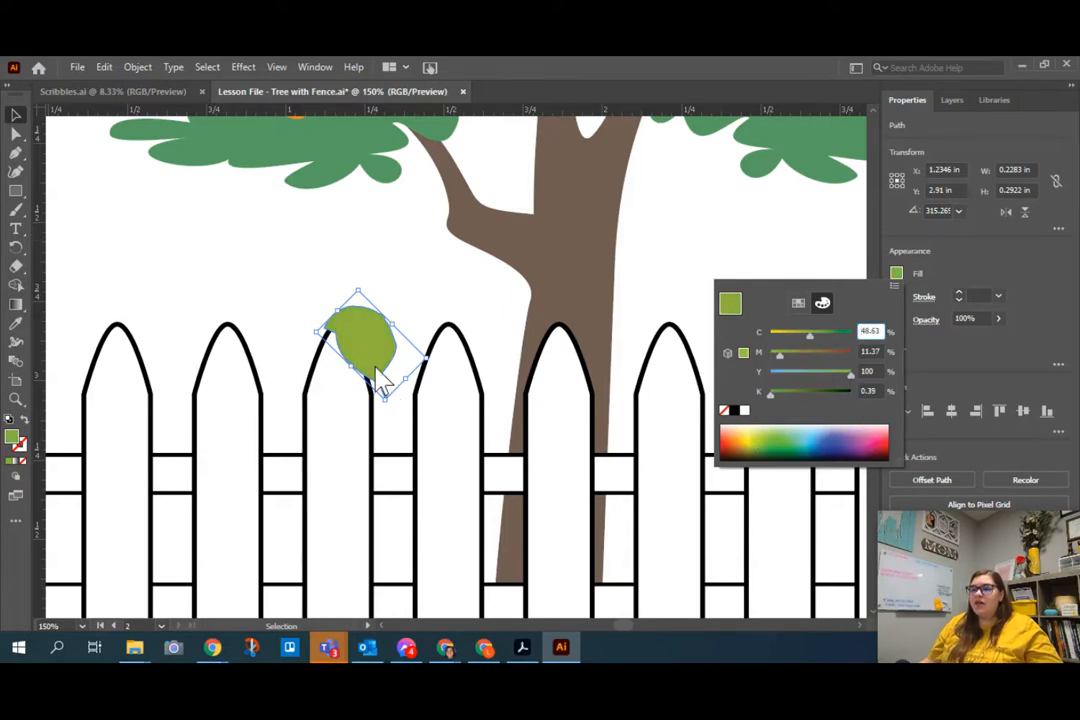
{"action": "left_click", "coordinate": [895, 274]}
{"action": "left_click", "coordinate": [221, 280]}
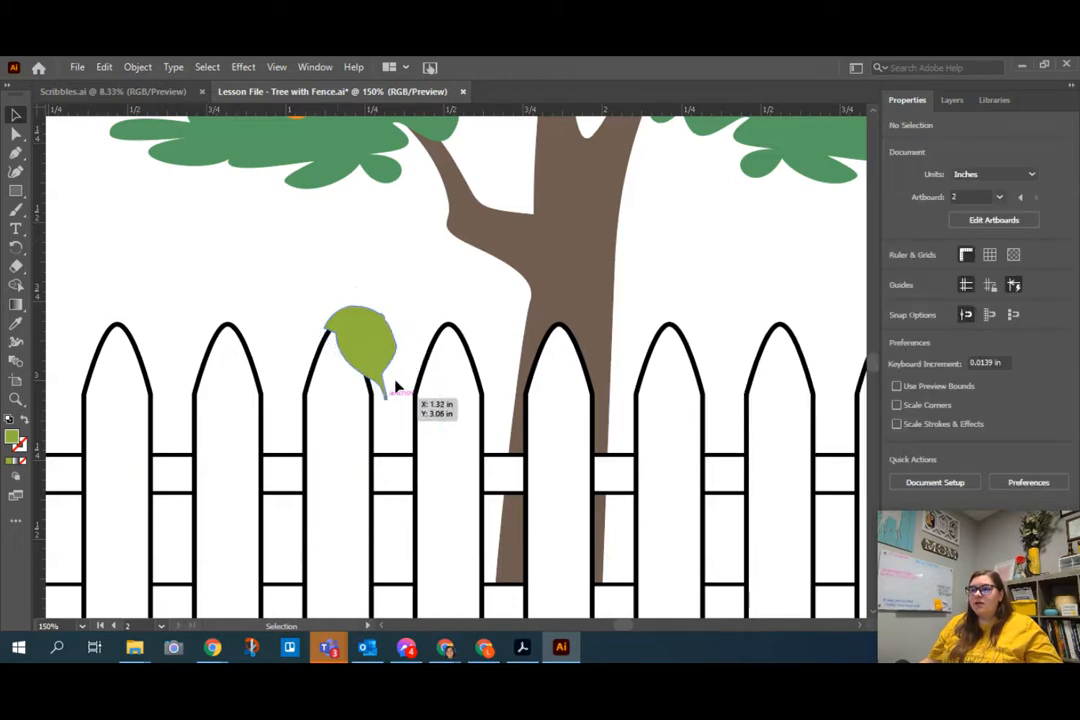
{"action": "left_click", "coordinate": [352, 339]}
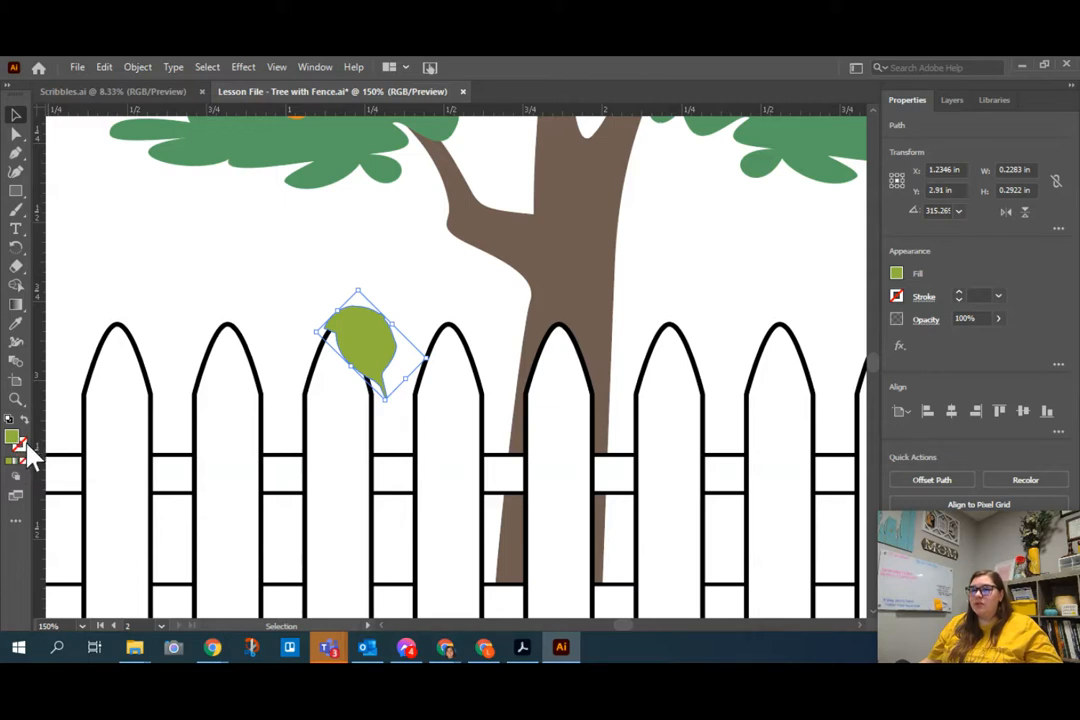
{"action": "double_click", "coordinate": [24, 450]}
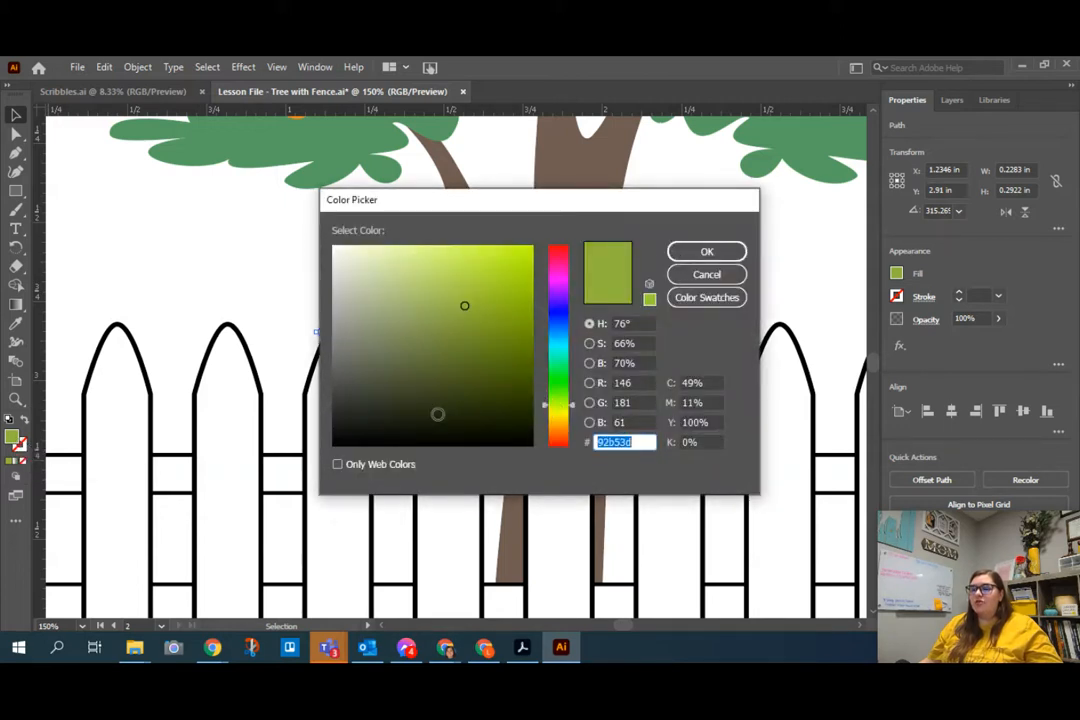
{"action": "mouse_move", "coordinate": [558, 406]}
{"action": "left_mouse_down"}
{"action": "mouse_move", "coordinate": [572, 302]}
{"action": "mouse_move", "coordinate": [571, 379]}
{"action": "left_mouse_up"}
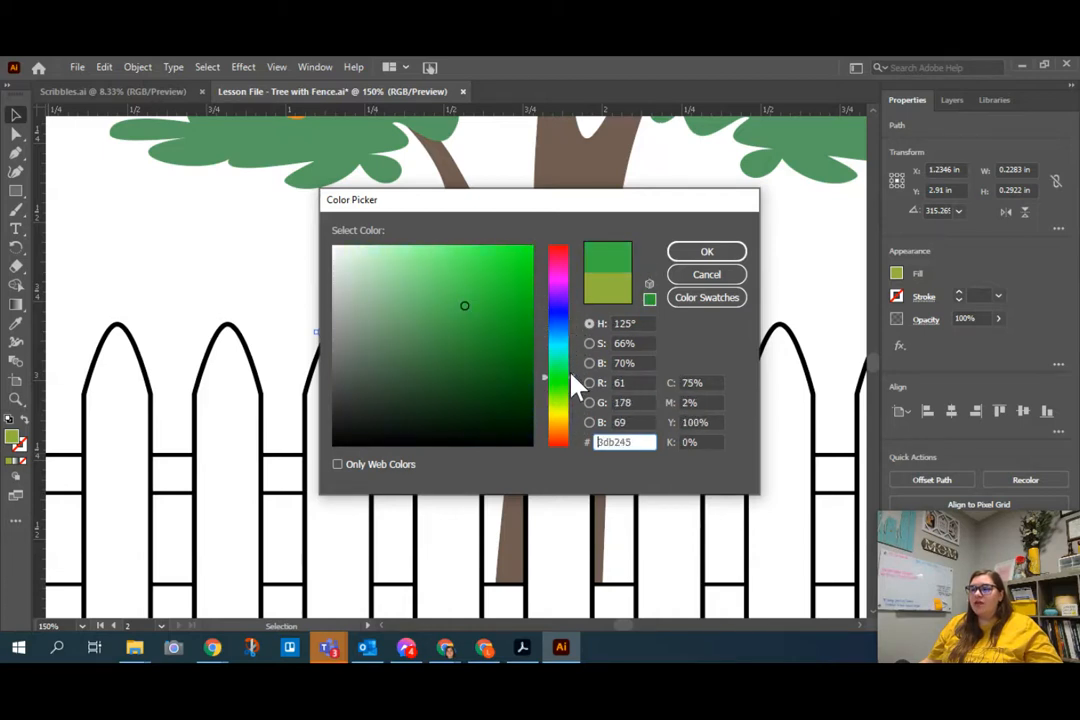
{"action": "left_click", "coordinate": [508, 300]}
{"action": "mouse_move", "coordinate": [508, 300]}
{"action": "left_mouse_down"}
{"action": "mouse_move", "coordinate": [410, 282]}
{"action": "mouse_move", "coordinate": [418, 374]}
{"action": "mouse_move", "coordinate": [497, 293]}
{"action": "left_mouse_up"}
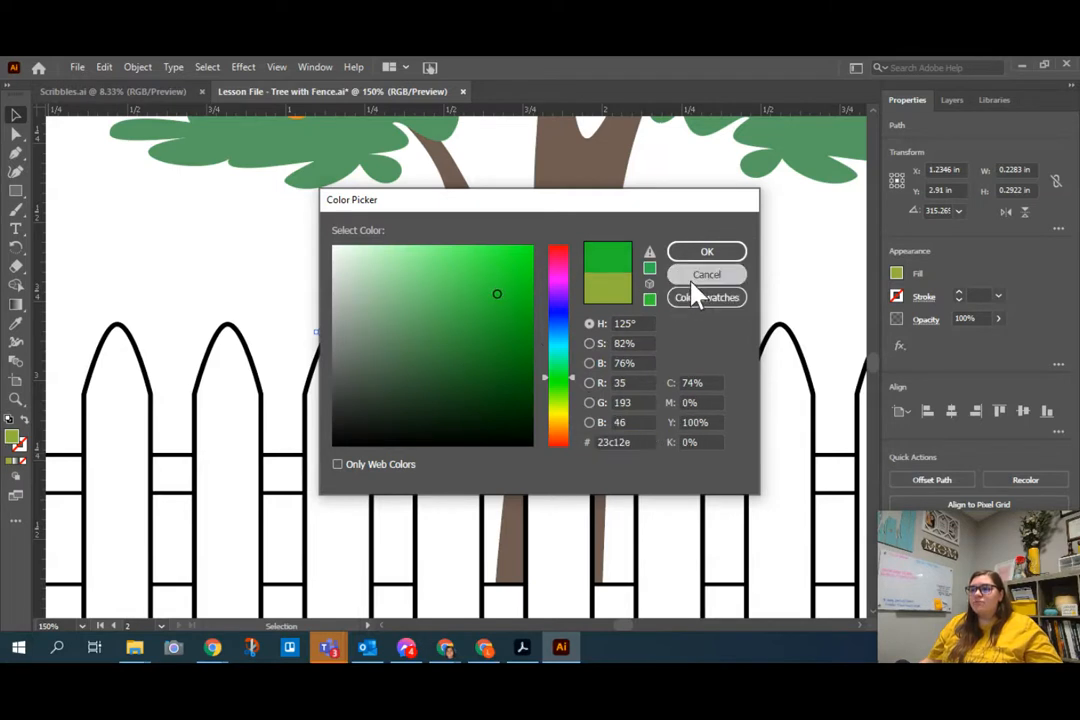
{"action": "left_click", "coordinate": [700, 276]}
{"action": "key", "text": "ctrl"}
{"action": "key", "text": "ctrl"}
{"action": "key", "text": "ctrl"}
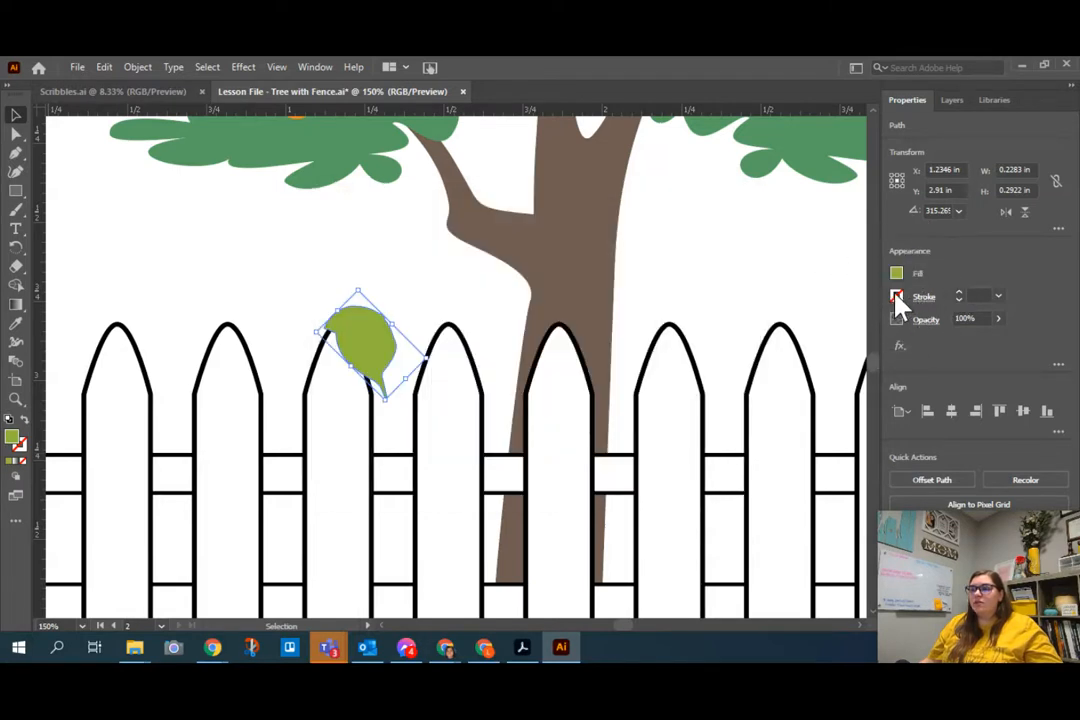
Step: Give the olive green shape on the fence a black stroke with a weight of 0.25 pt
{"action": "left_click", "coordinate": [897, 299]}
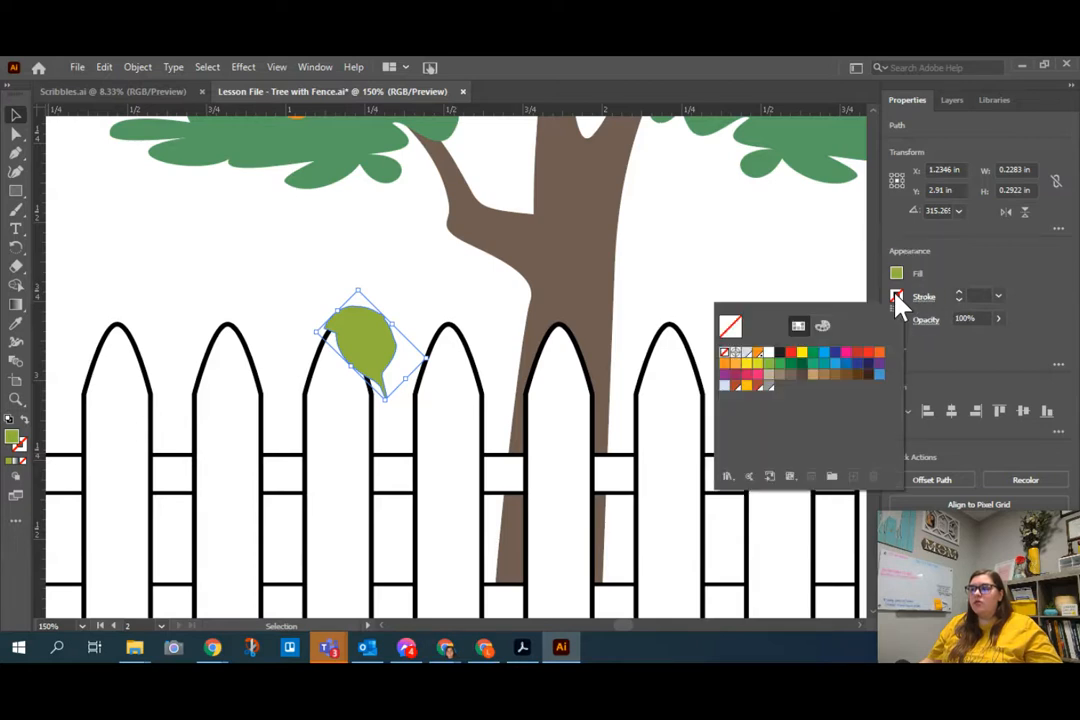
{"action": "left_click", "coordinate": [779, 353]}
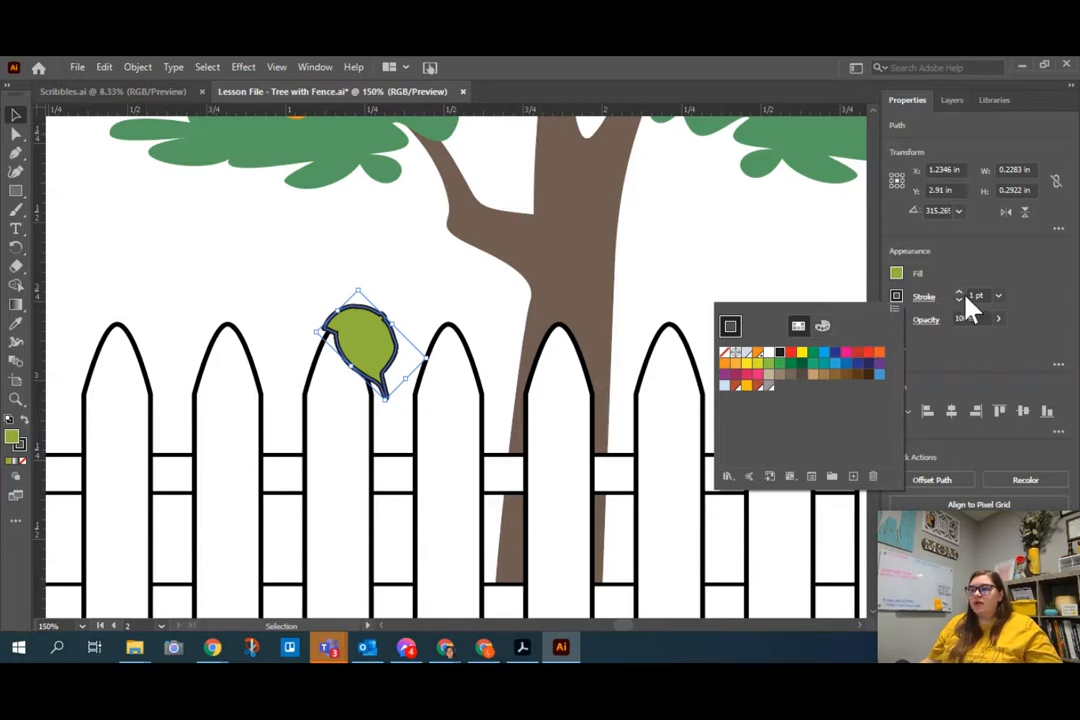
{"action": "key", "text": "ctrl"}
{"action": "left_click", "coordinate": [958, 300]}
{"action": "left_click", "coordinate": [958, 300]}
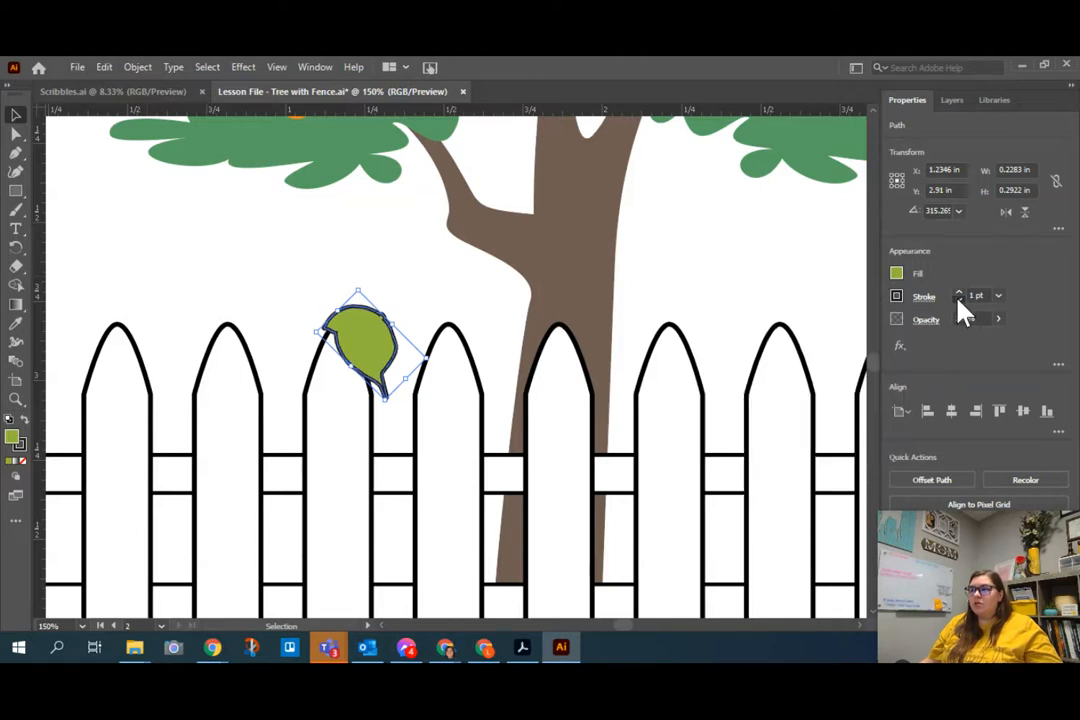
{"action": "key", "text": "ctrl"}
{"action": "left_click", "coordinate": [958, 300]}
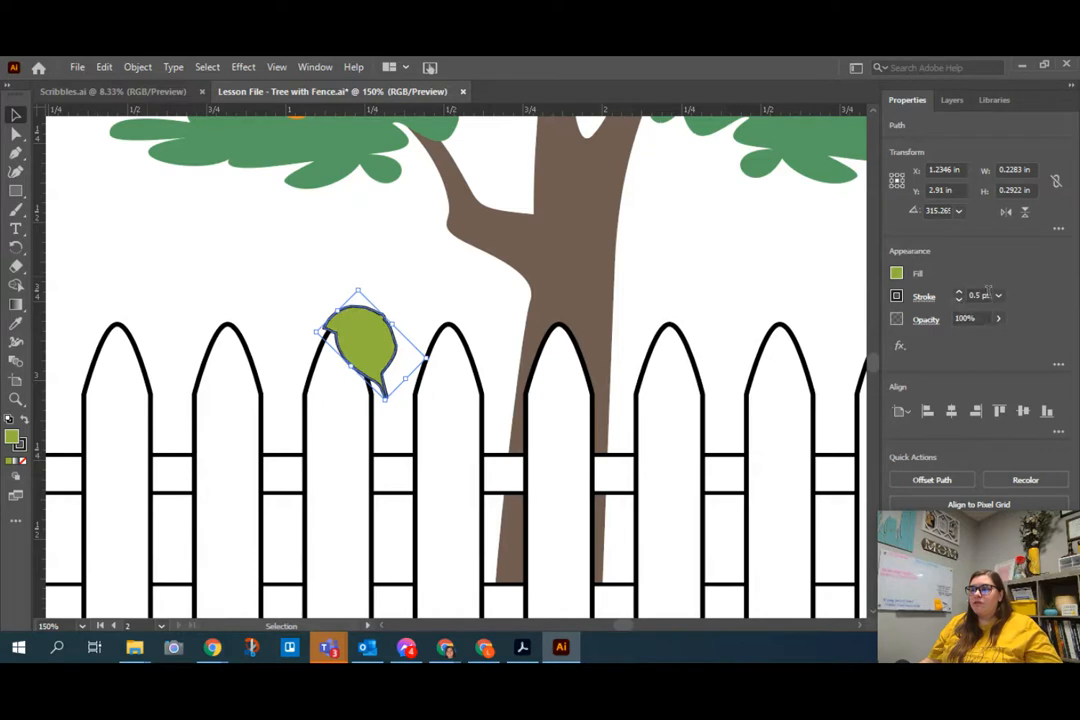
{"action": "left_click", "coordinate": [958, 300]}
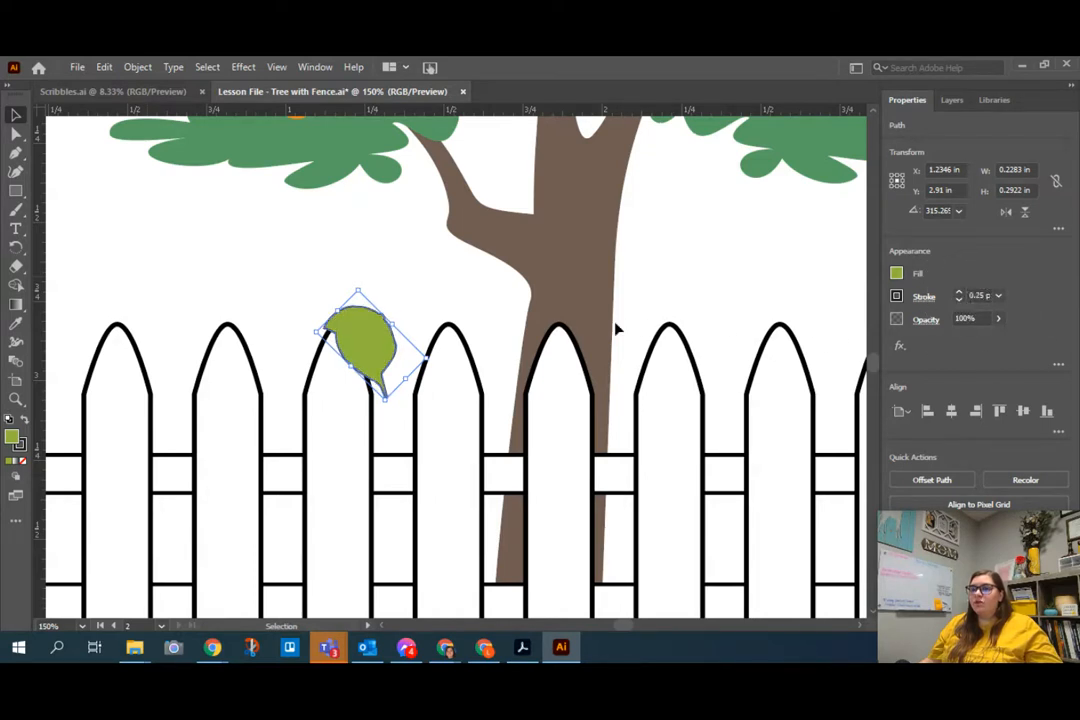
{"action": "left_click", "coordinate": [316, 313]}
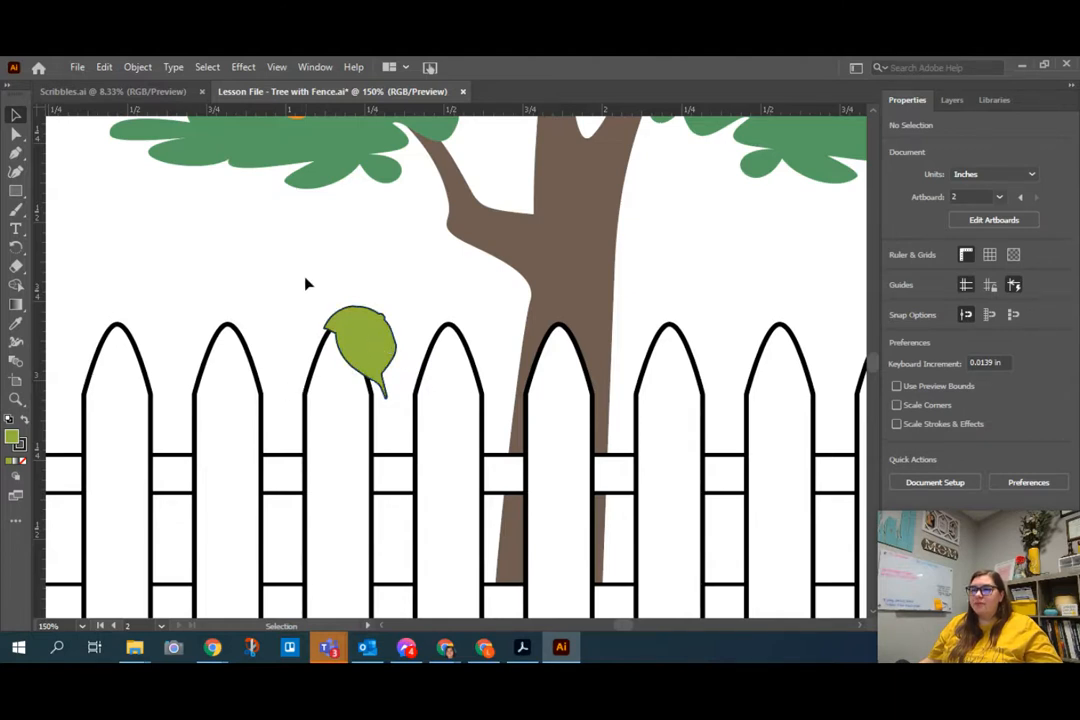
Step: Save the tree-with-fence document, continuing with the legacy format
{"action": "scroll", "coordinate": [301, 306], "scroll_direction": "down", "scroll_amount": 3}
{"action": "scroll", "coordinate": [412, 380], "scroll_direction": "up", "scroll_amount": 4}
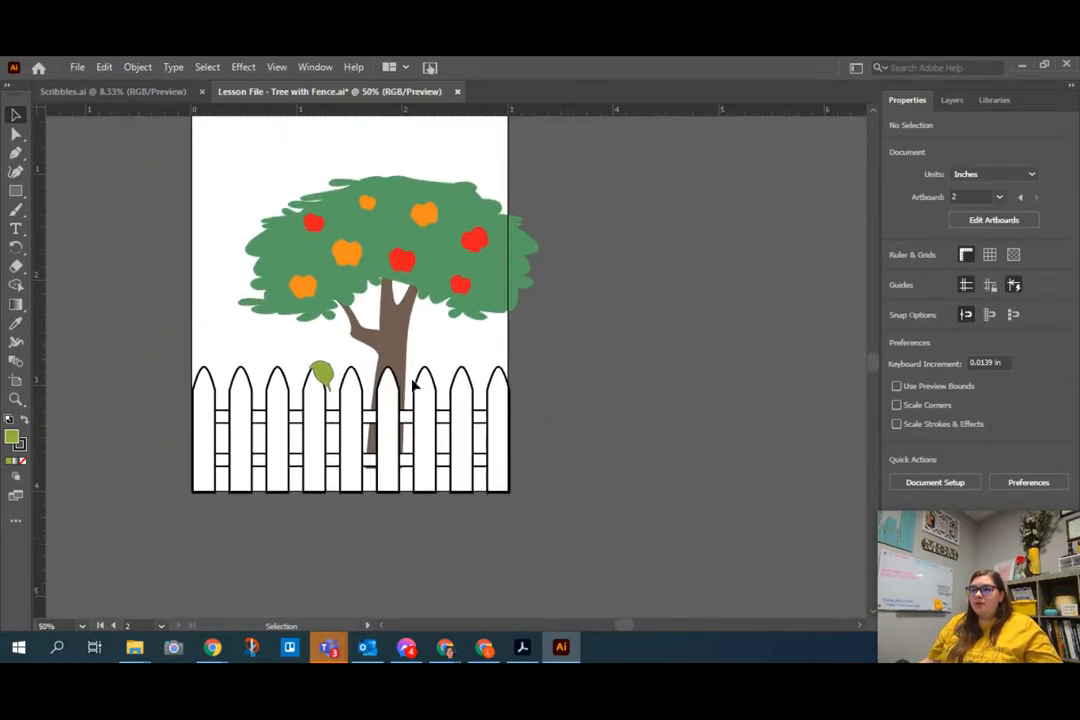
{"action": "left_click_drag", "start_coordinate": [627, 627], "coordinate": [626, 628]}
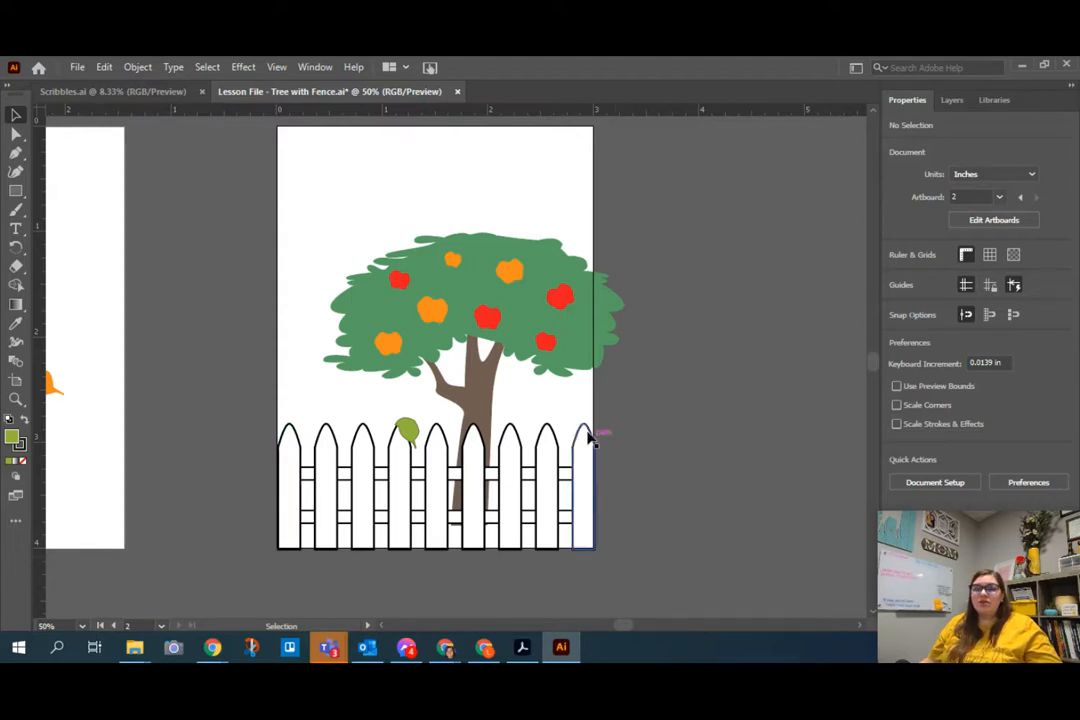
{"action": "key", "text": "a"}
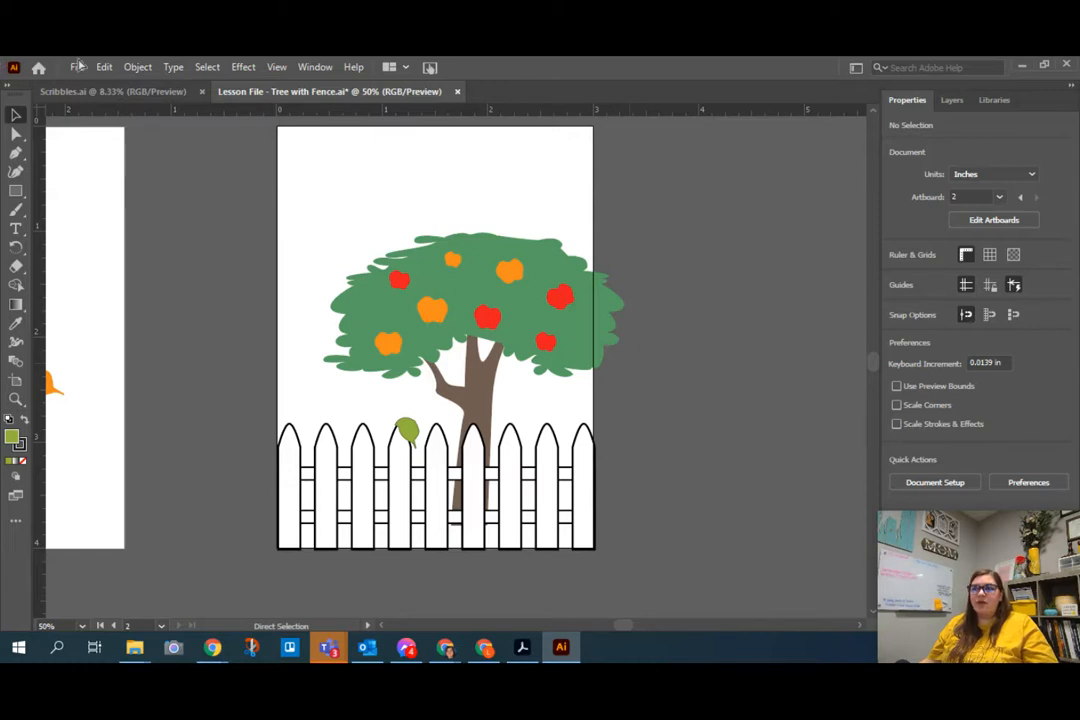
{"action": "key", "text": "ctrl+s"}
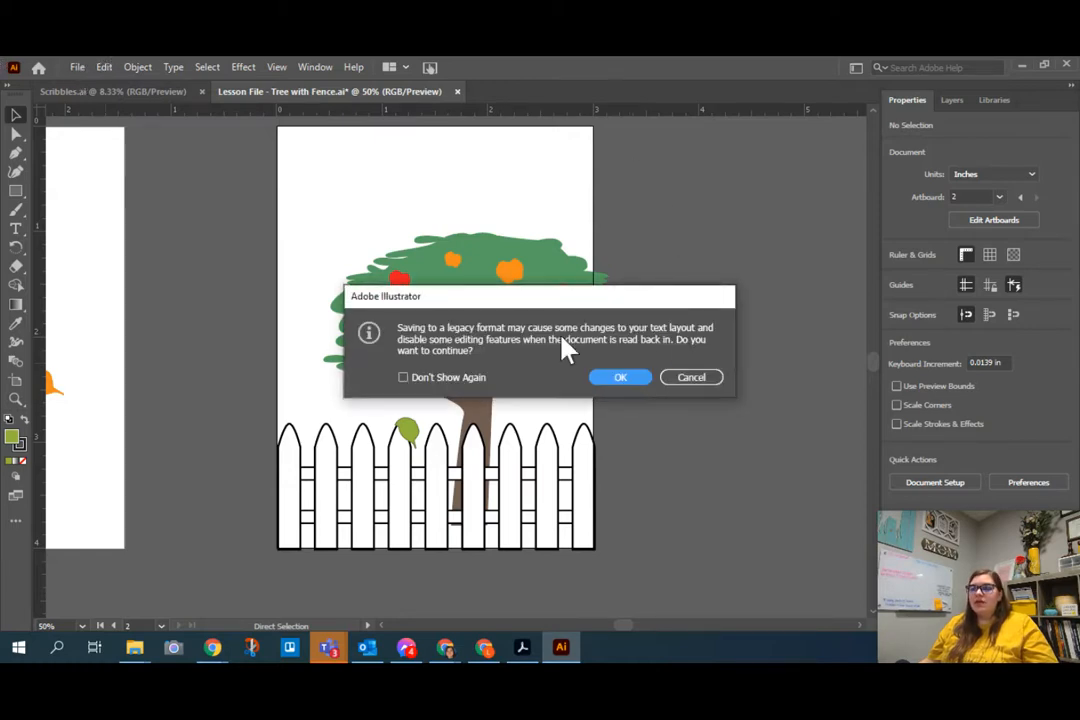
{"action": "left_click", "coordinate": [632, 385]}
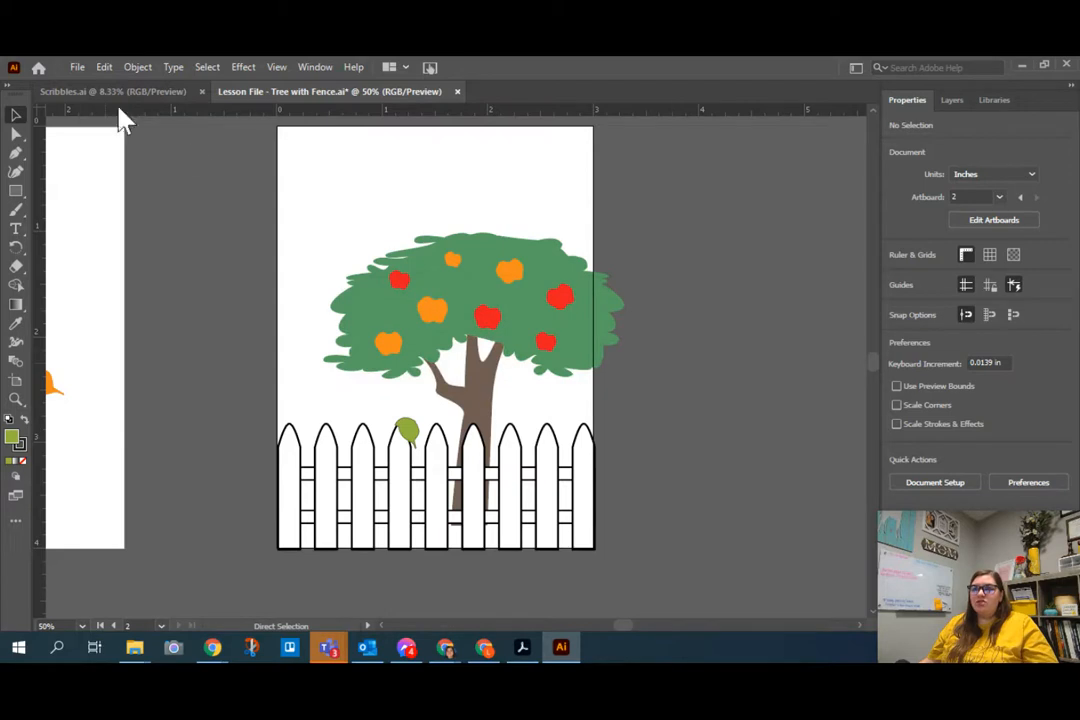
{"action": "left_click", "coordinate": [78, 68]}
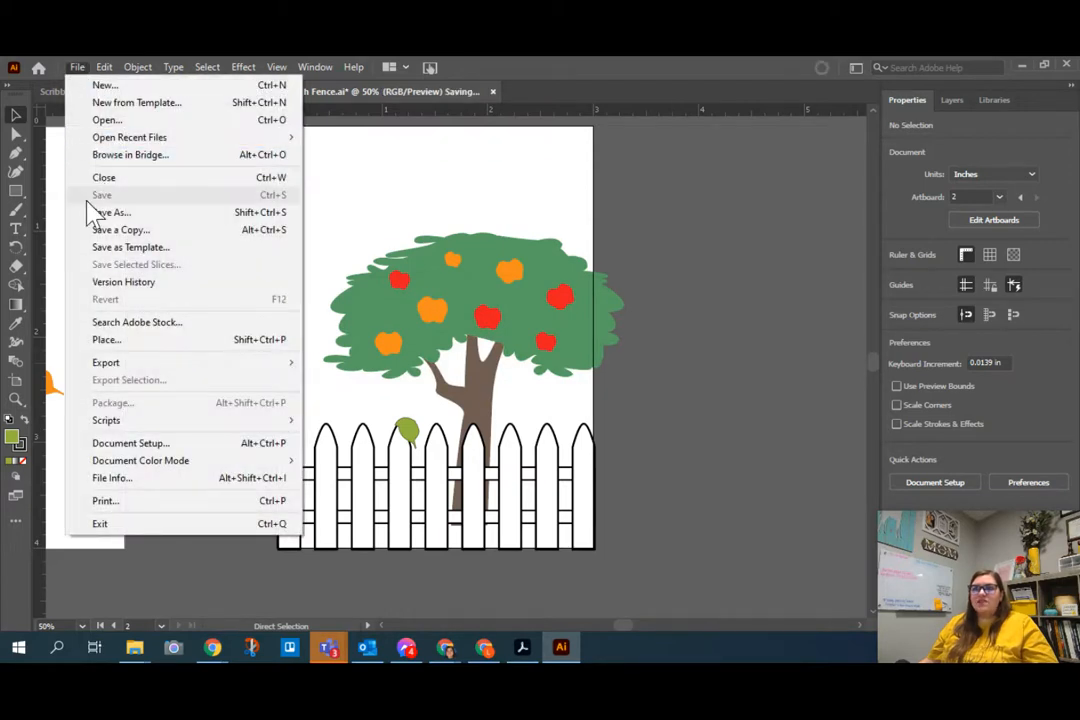
{"action": "left_click", "coordinate": [76, 67]}
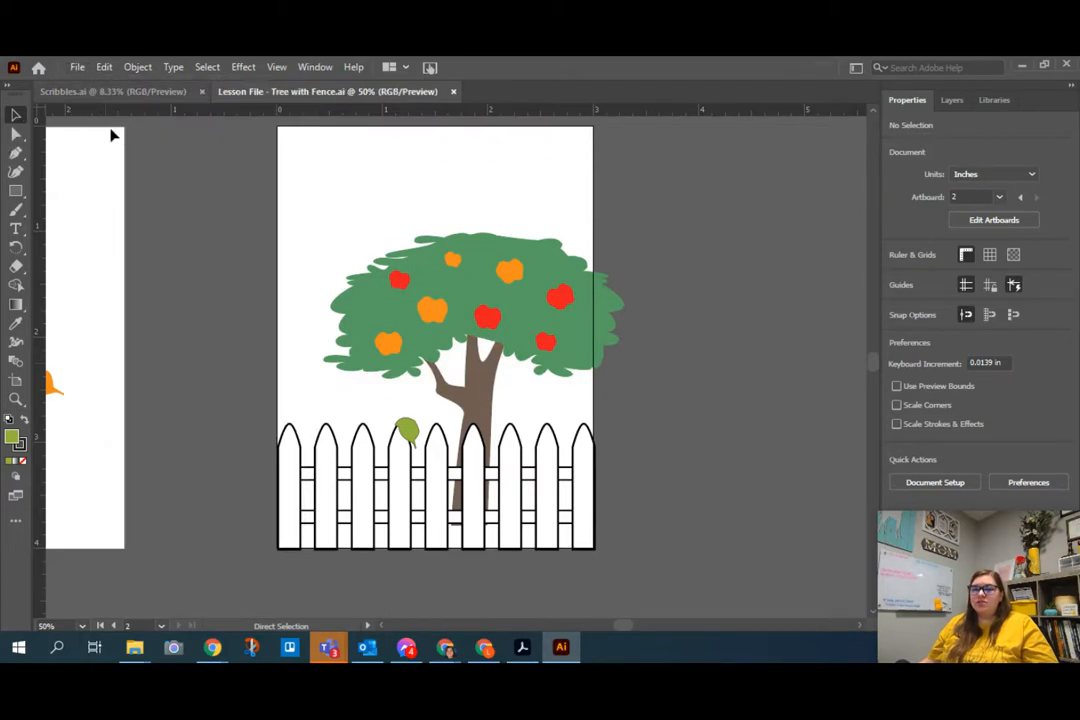